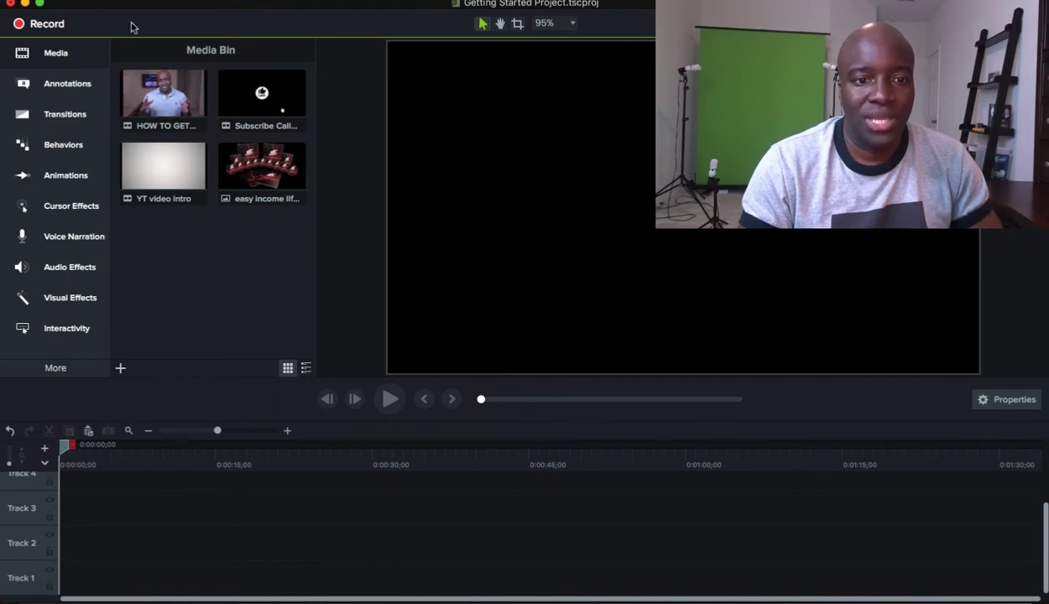
click(118, 1)
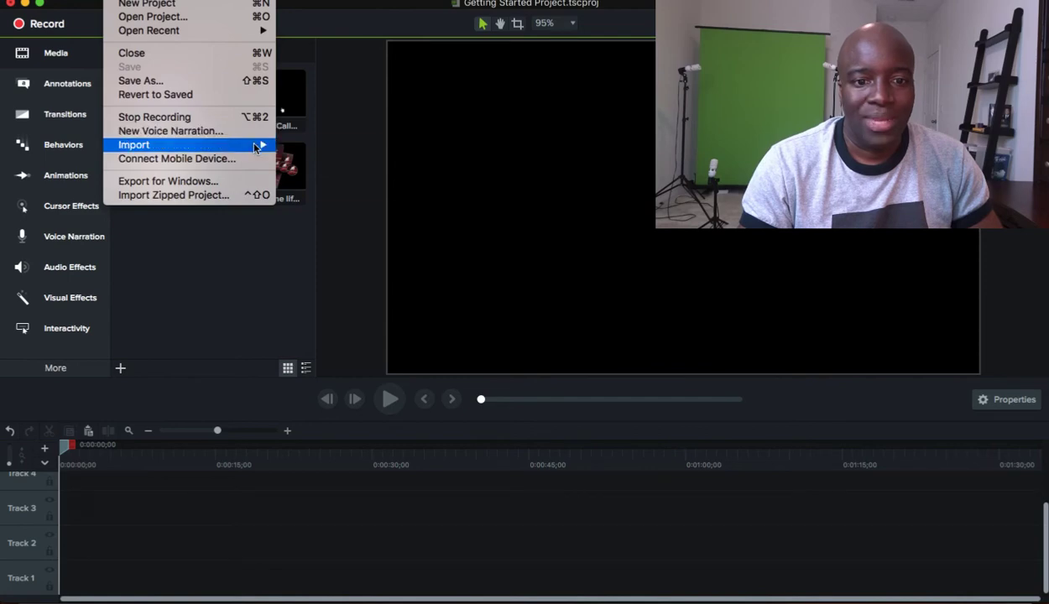
mouse_move(256, 147)
click(304, 145)
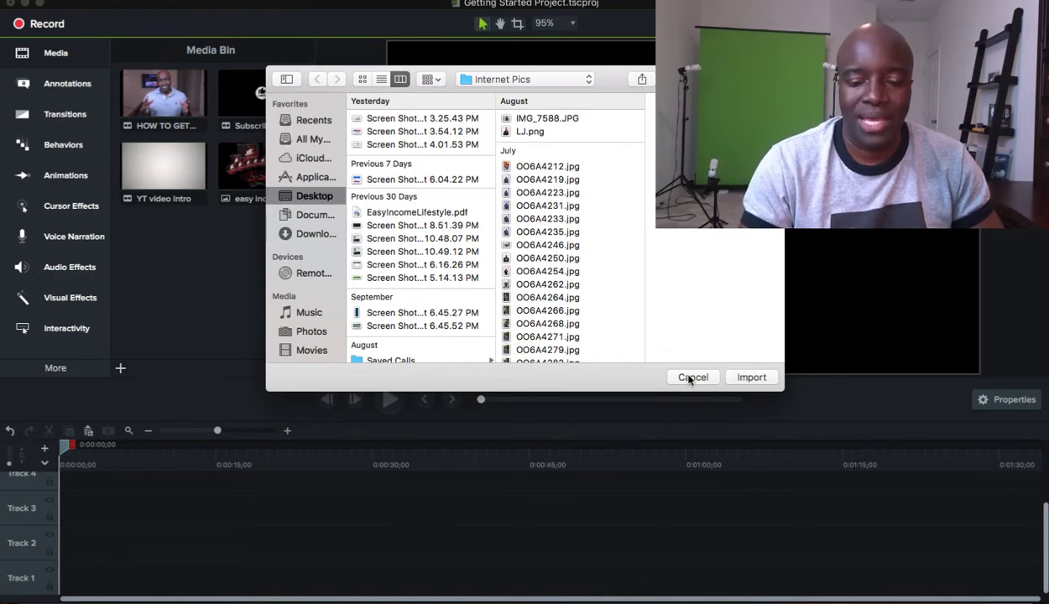
click(692, 377)
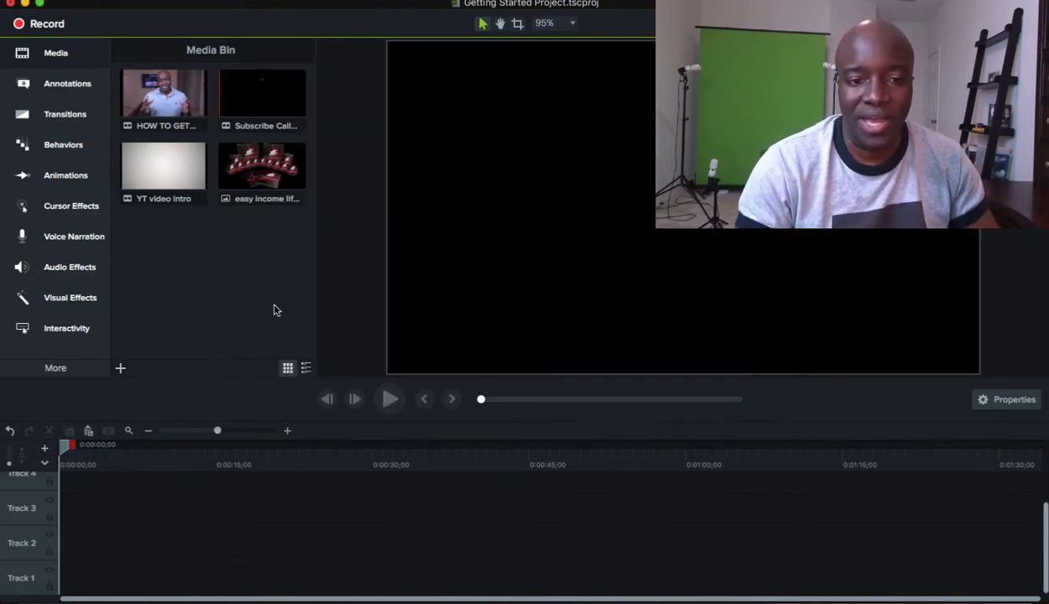
Step: Place the HOW TO GET 10,000 SUBSCRIBERS ON YOUTUBE video at the start of Track 1 and stretch it to fill the canvas width
click(177, 92)
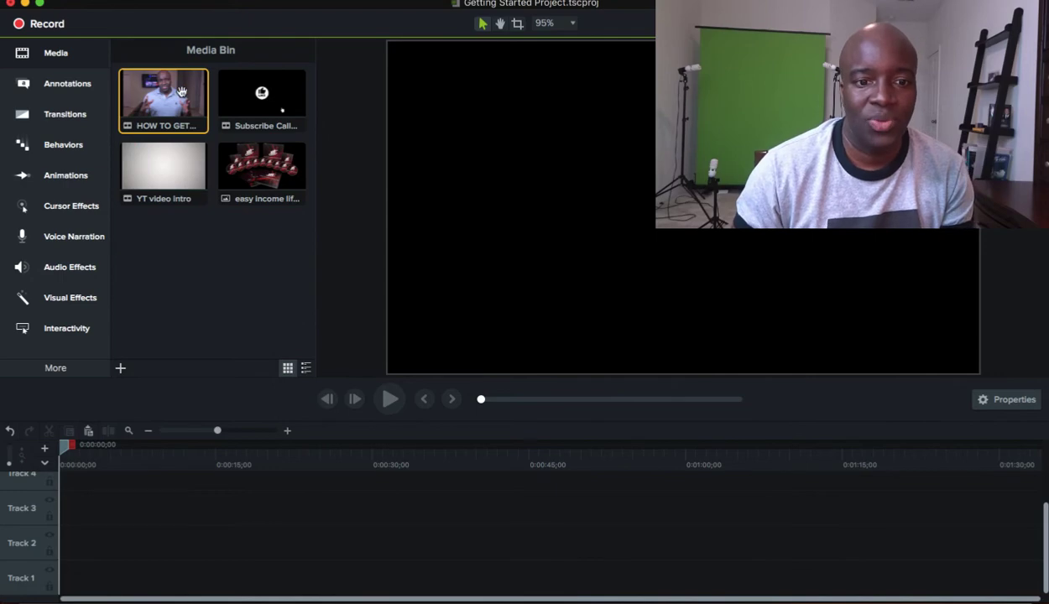
drag(154, 86, 74, 582)
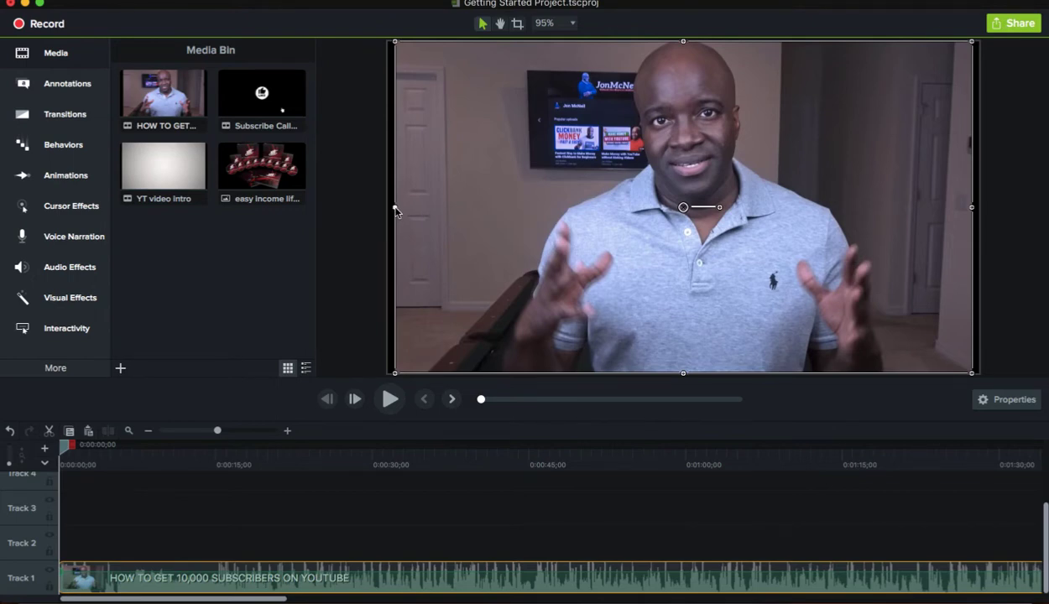
drag(396, 209, 389, 210)
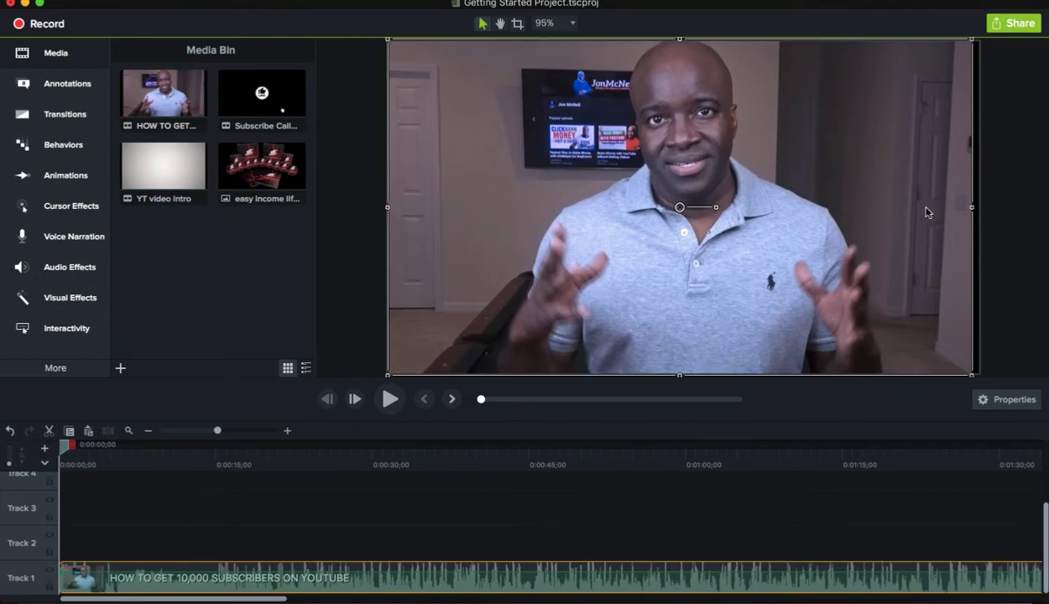
drag(972, 210, 979, 209)
click(382, 280)
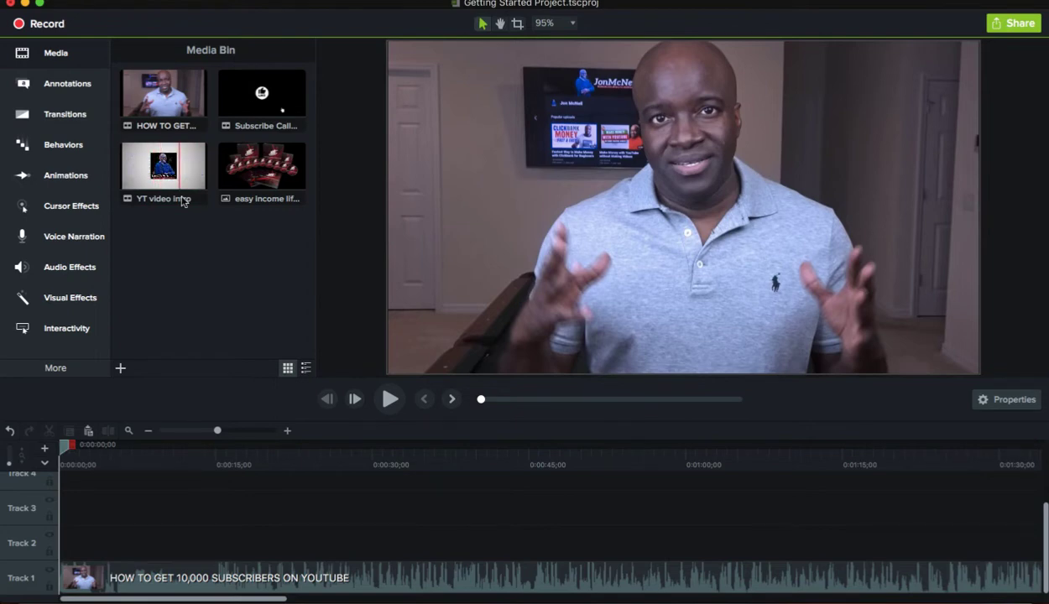
Step: Split the Track 1 video at 0:00:44;26 and move the second part to start at about 0:01:16, leaving a gap
drag(72, 451, 249, 445)
drag(386, 422, 534, 425)
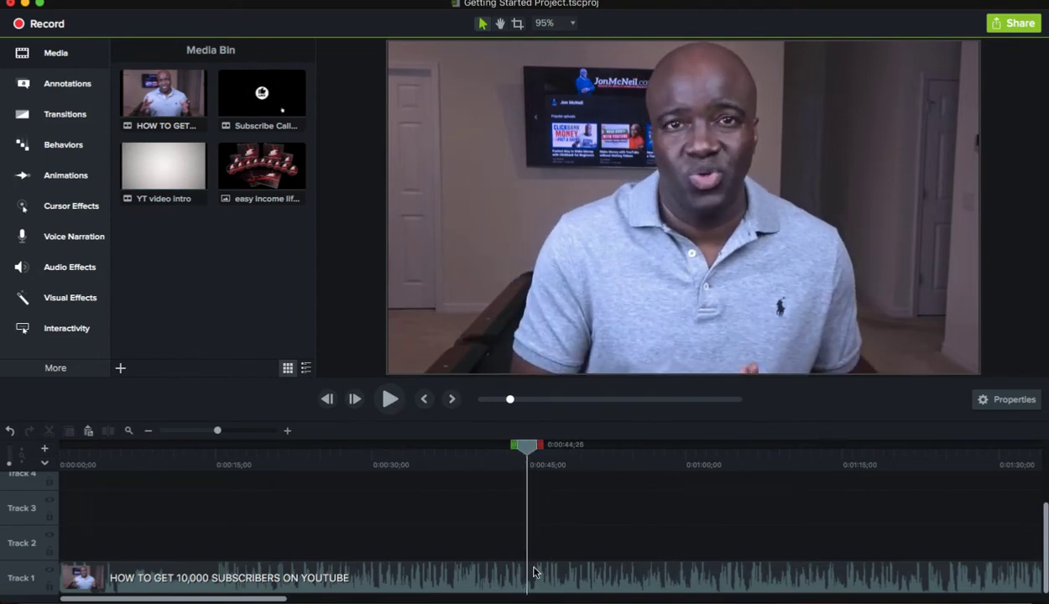
click(535, 580)
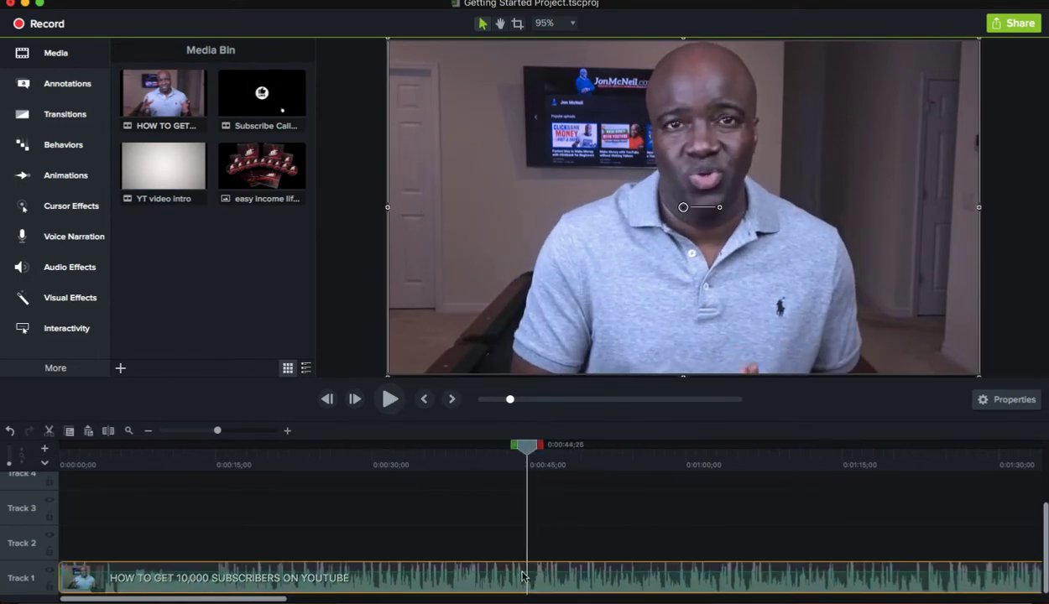
click(109, 431)
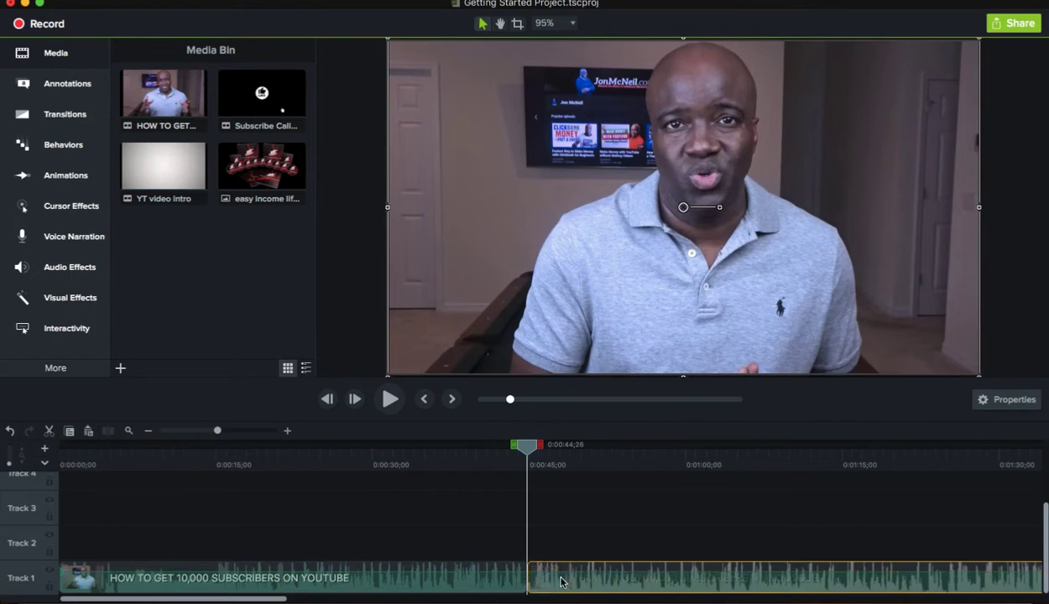
drag(561, 582, 898, 580)
Step: Insert the YT video intro clip on Track 1 directly after the first part and play the transition into it
click(169, 175)
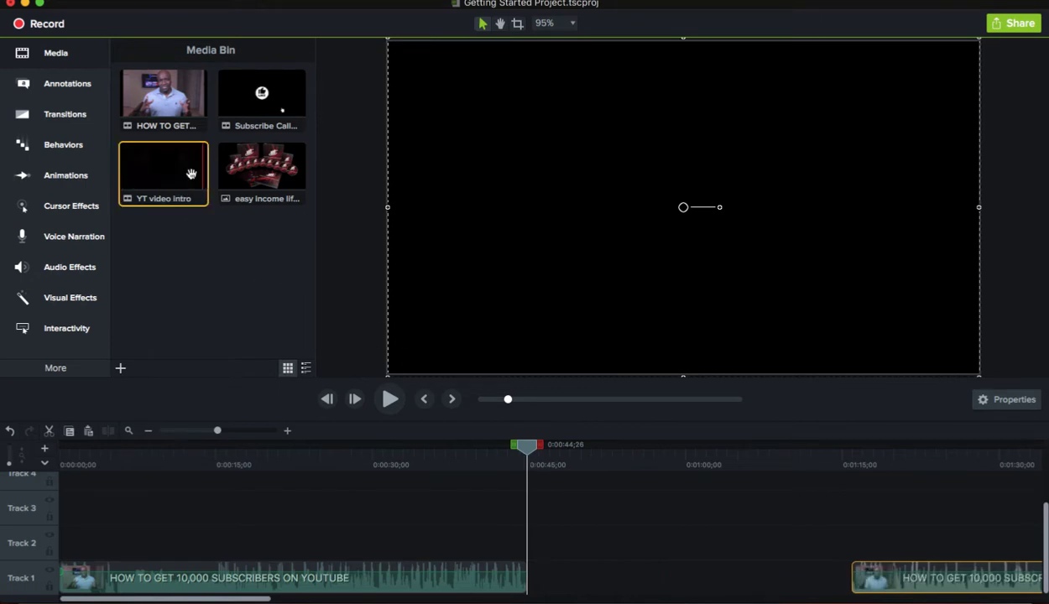
drag(201, 174, 527, 583)
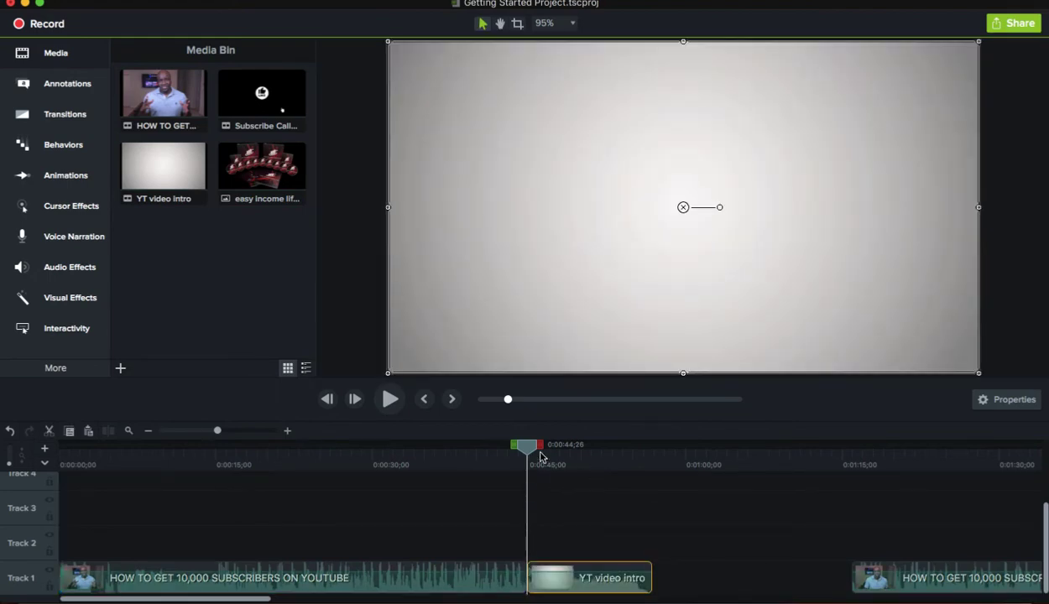
click(503, 459)
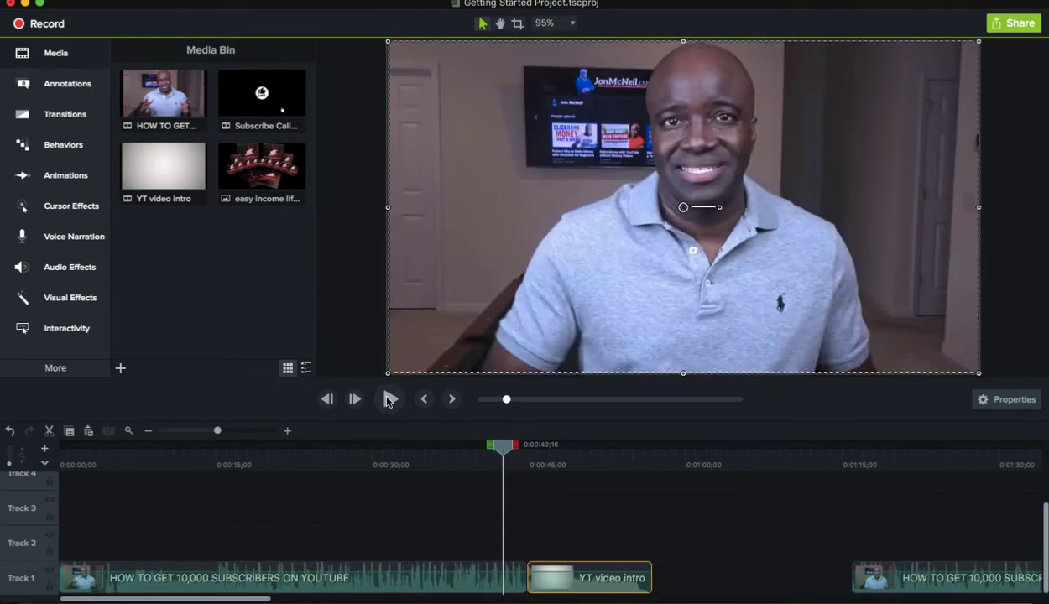
click(389, 401)
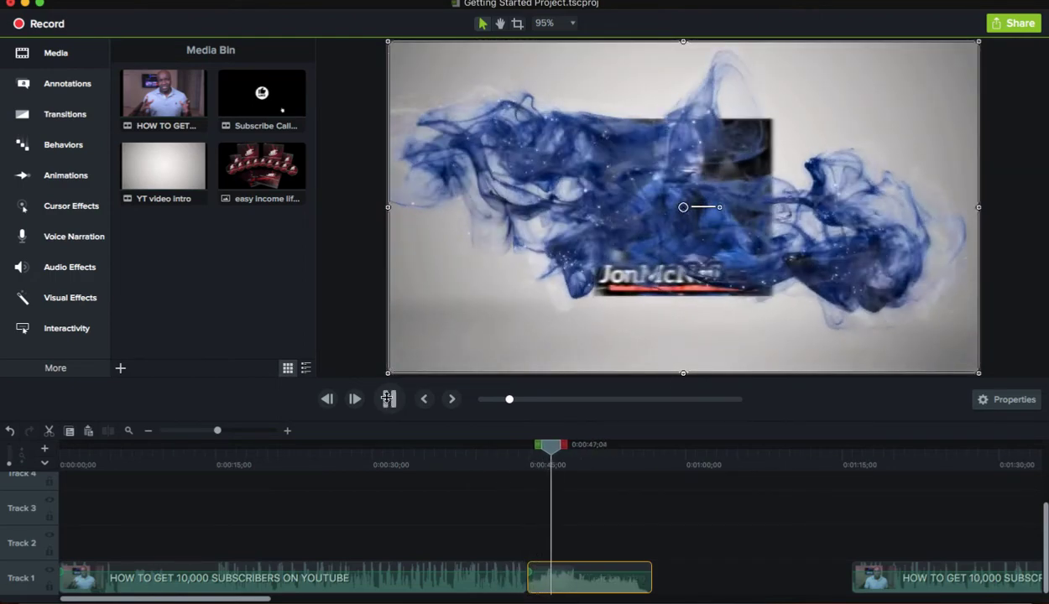
click(391, 400)
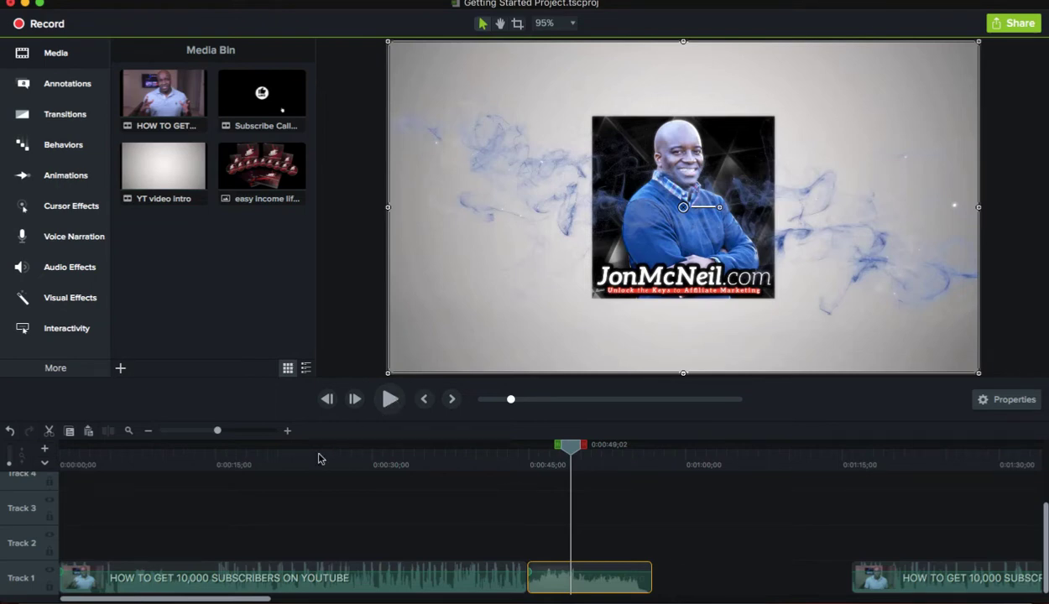
Step: Undo the intro insertion, the move of the second part and the split on Track 1
click(12, 432)
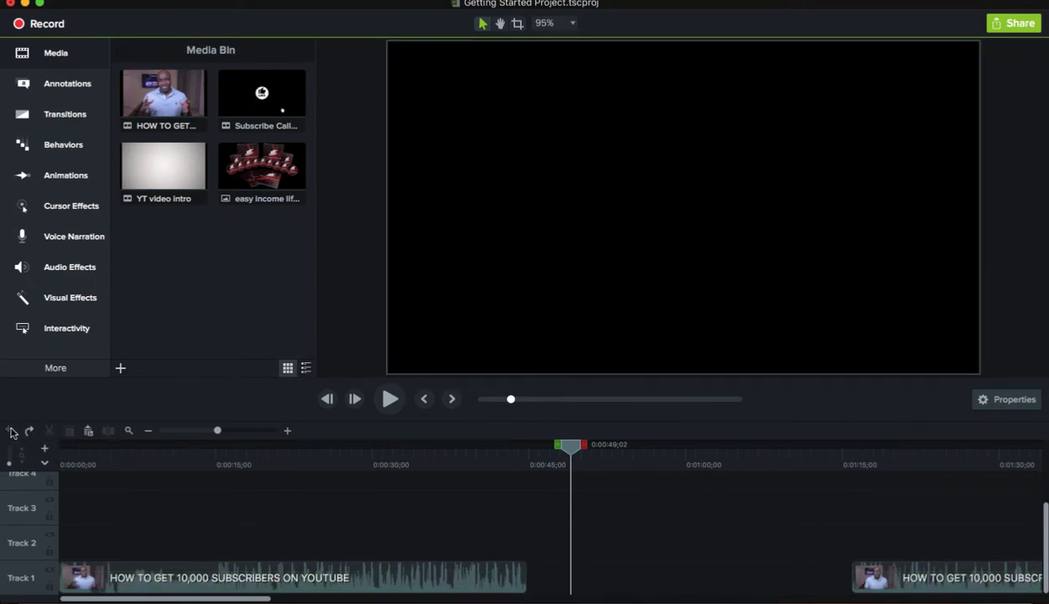
click(11, 432)
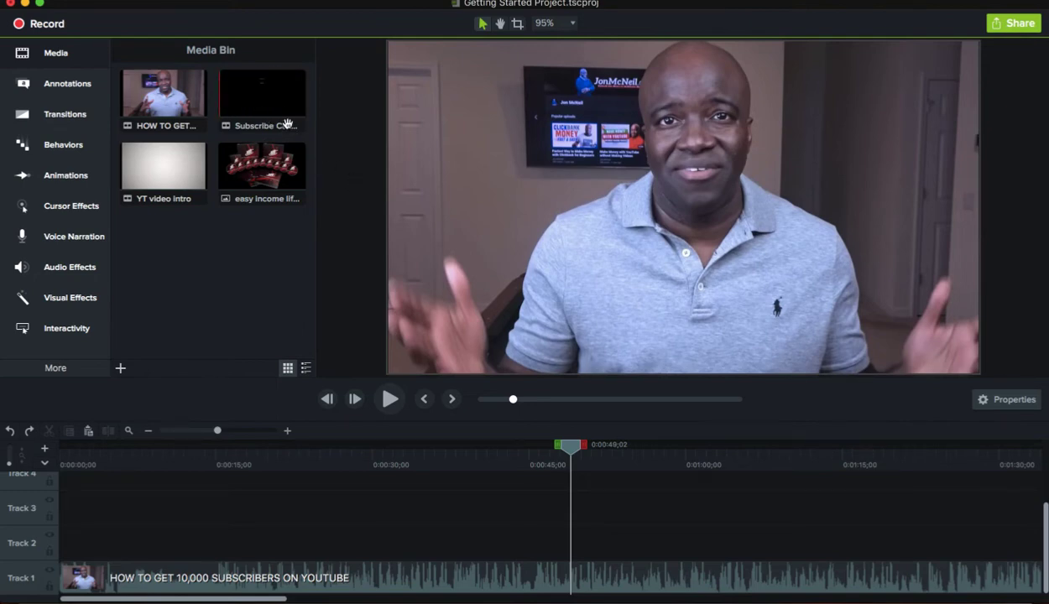
Step: Add the Subscribe clip to Track 2 at about 0:00:37 and shrink it into the upper-left quarter of the video frame
drag(265, 90, 452, 543)
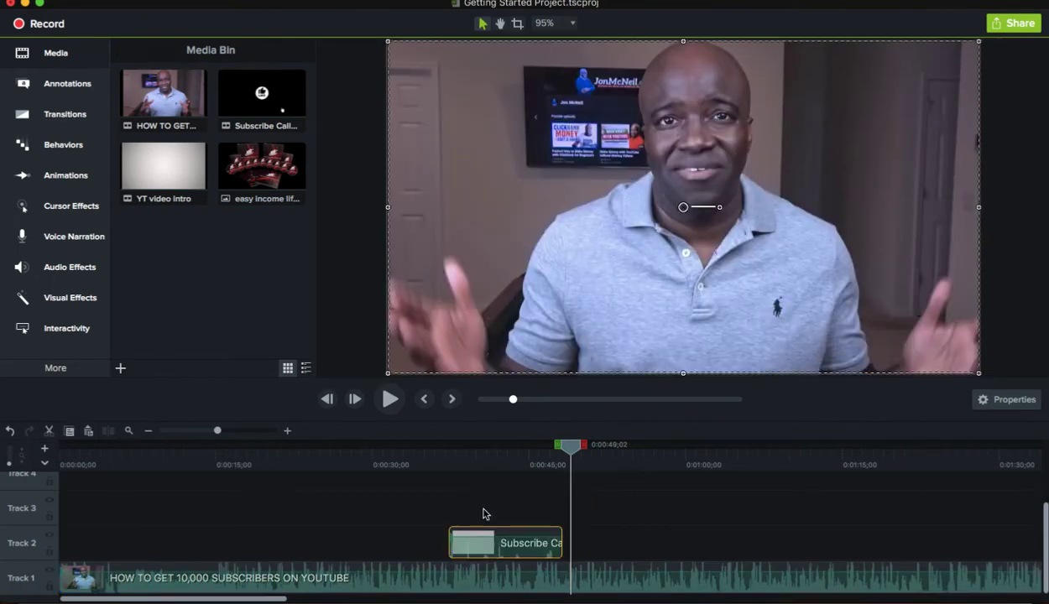
drag(570, 448, 498, 448)
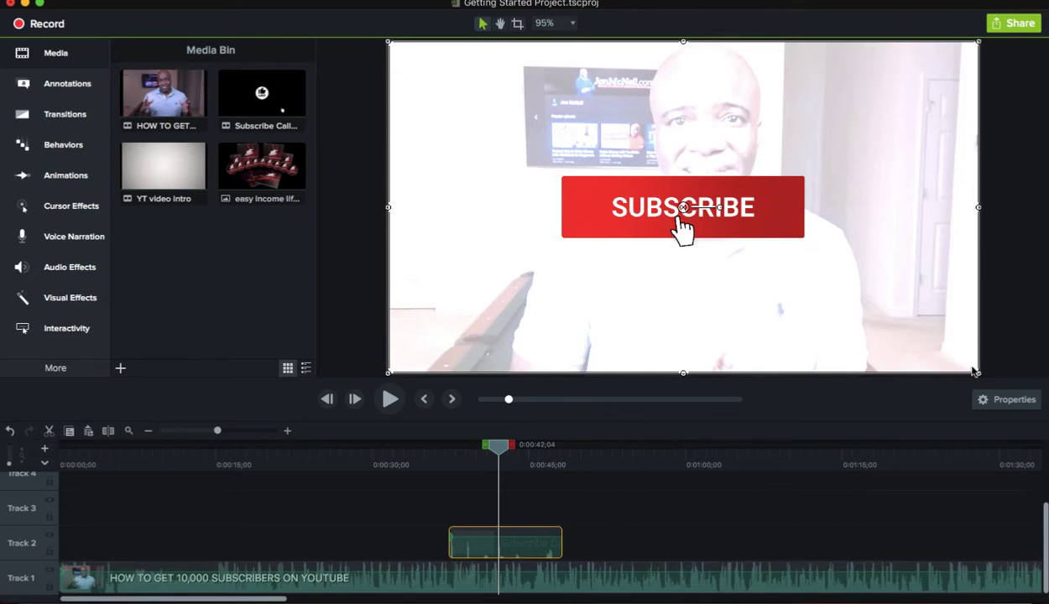
drag(980, 374, 510, 182)
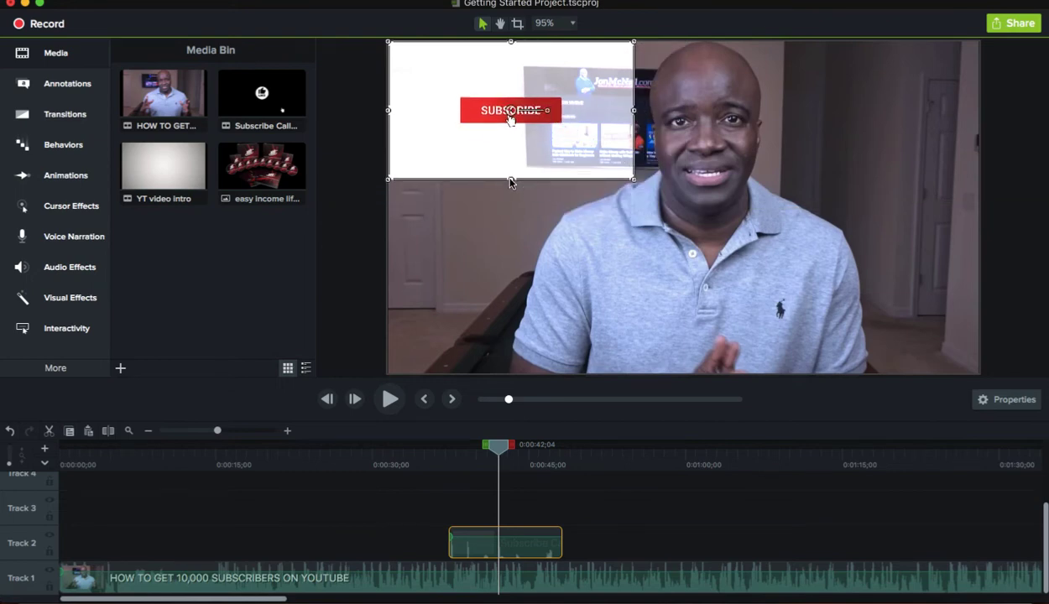
Step: Play the timeline from about 0:00:35;18 to preview the Subscribe overlay on the main video
drag(501, 454, 431, 453)
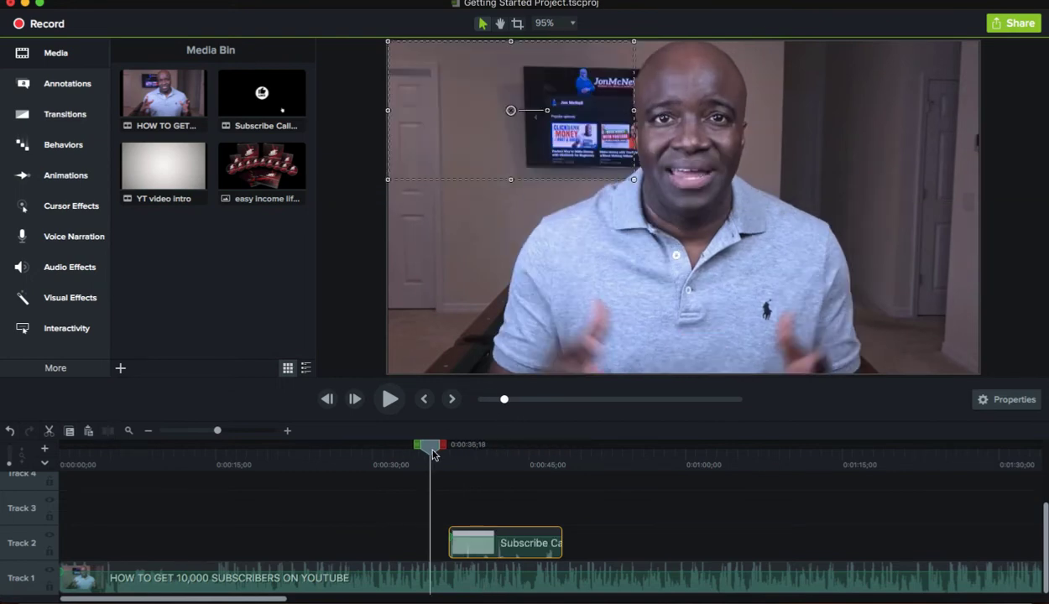
click(389, 400)
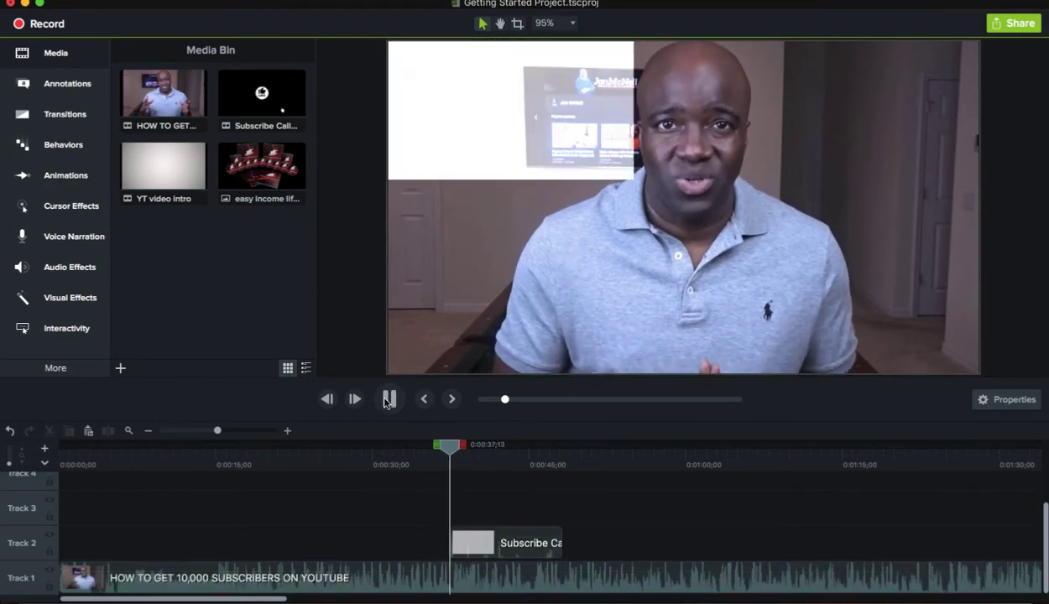
click(424, 321)
click(332, 283)
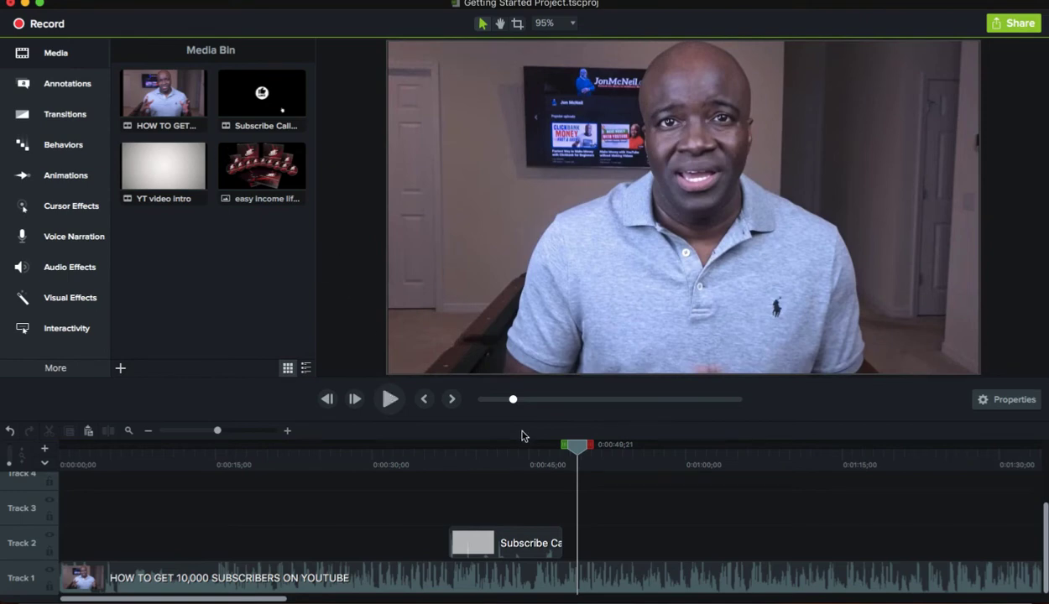
Step: Place the easy income lifestyle image on Track 2 at 0:00:49;21, shrink it and move it into the video frame's upper-left corner
drag(260, 159, 579, 547)
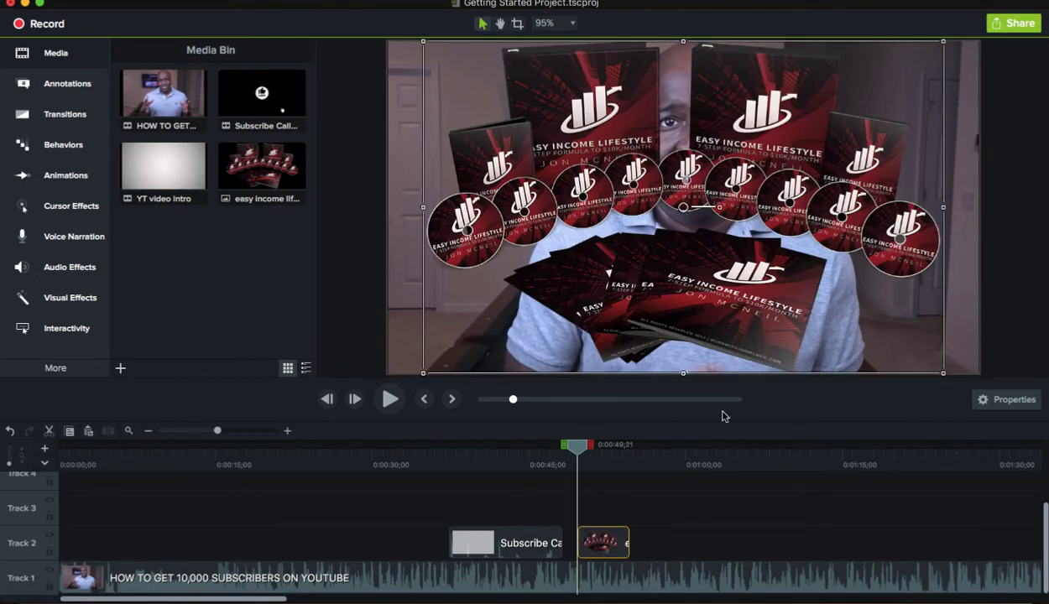
drag(945, 377, 582, 182)
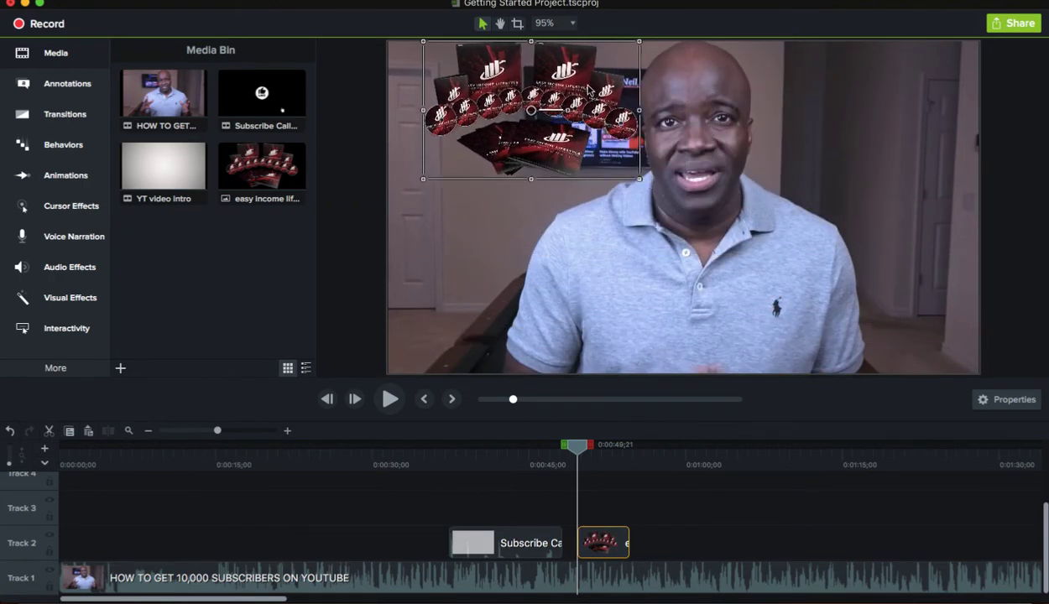
drag(591, 88, 560, 92)
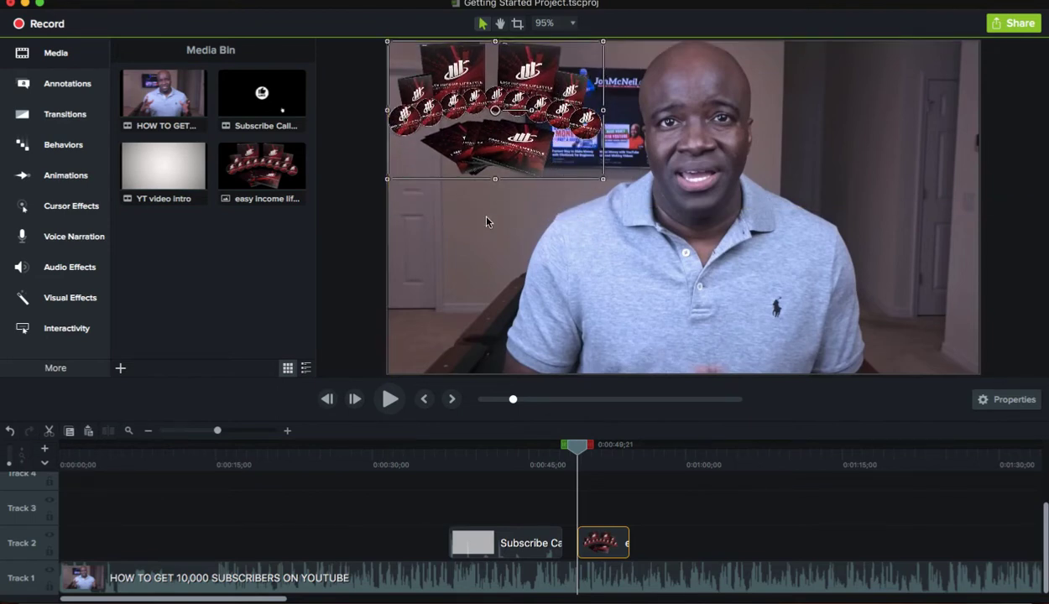
click(367, 278)
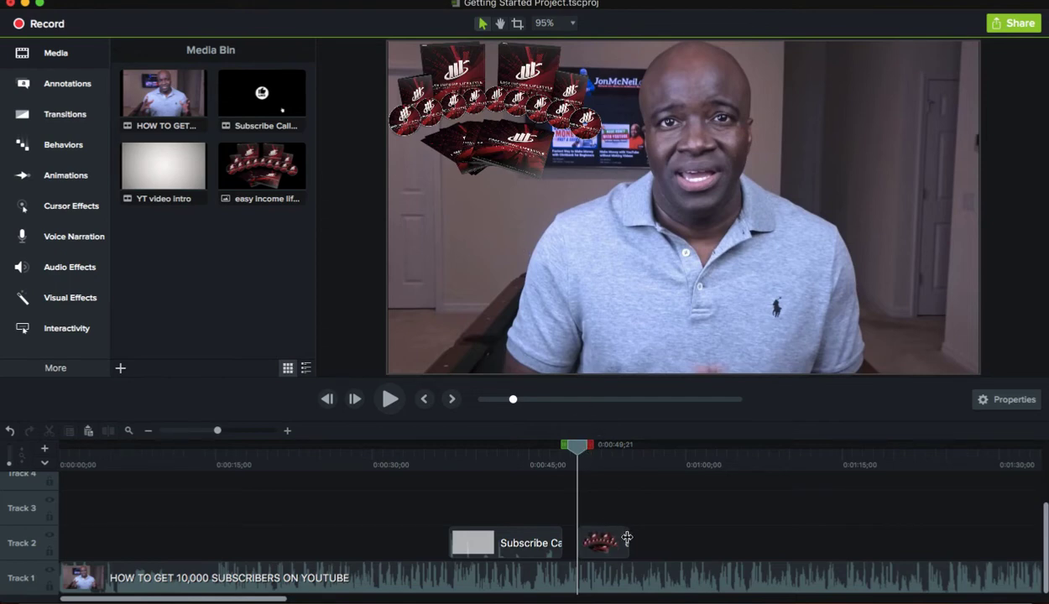
Step: Extend the easy income lifestyle image on Track 2 so it ends at about 0:01:22
drag(627, 535, 611, 541)
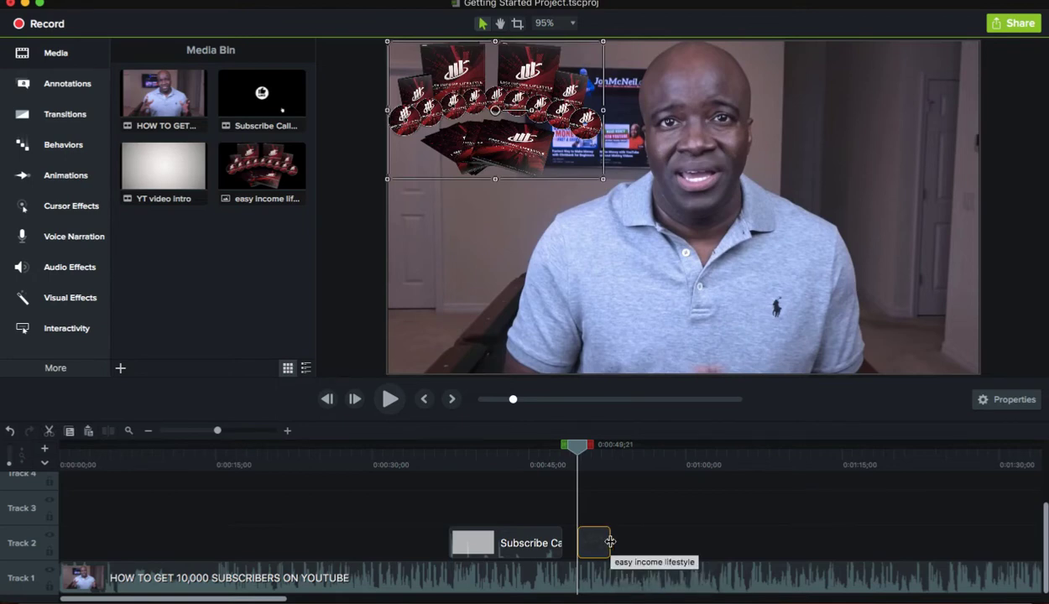
drag(608, 541, 920, 531)
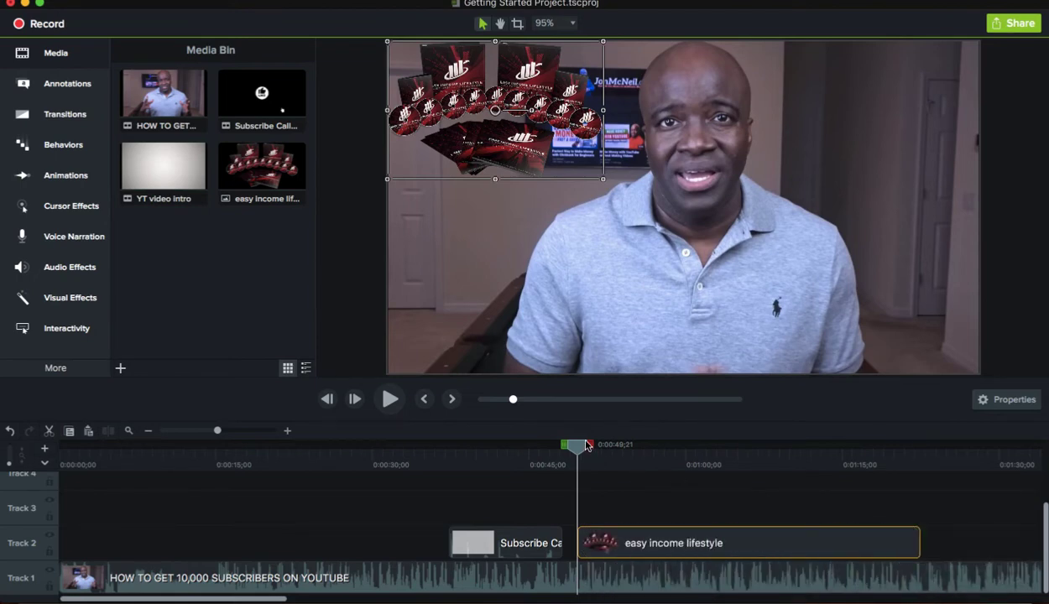
Step: Cut the range from 0:00:57;01 to 0:01:22;17 out of the timeline, undo the cut, and cut the same range again
drag(579, 453, 656, 495)
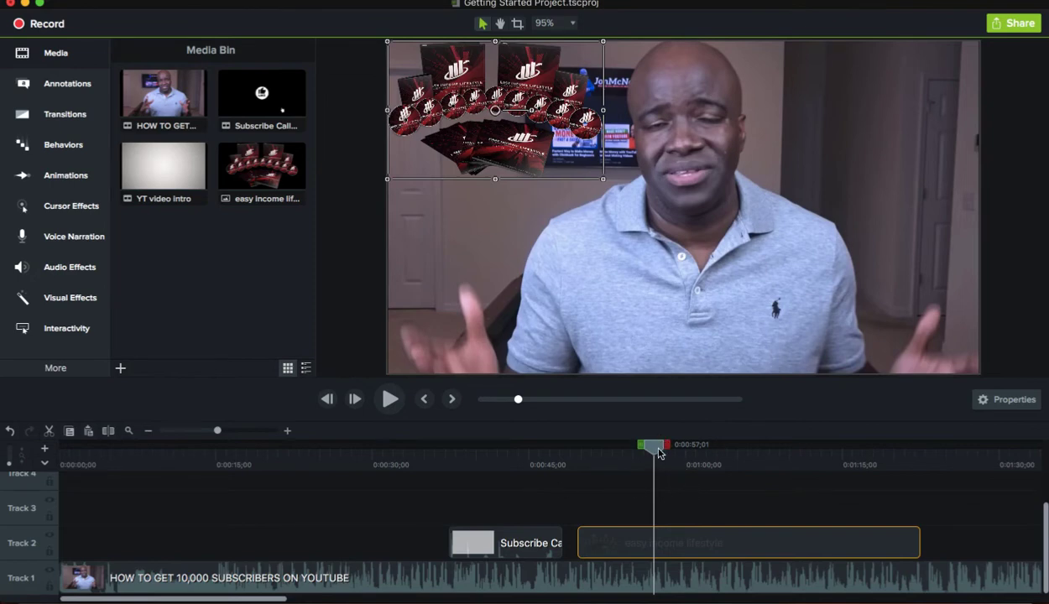
scroll(658, 493, right, 5)
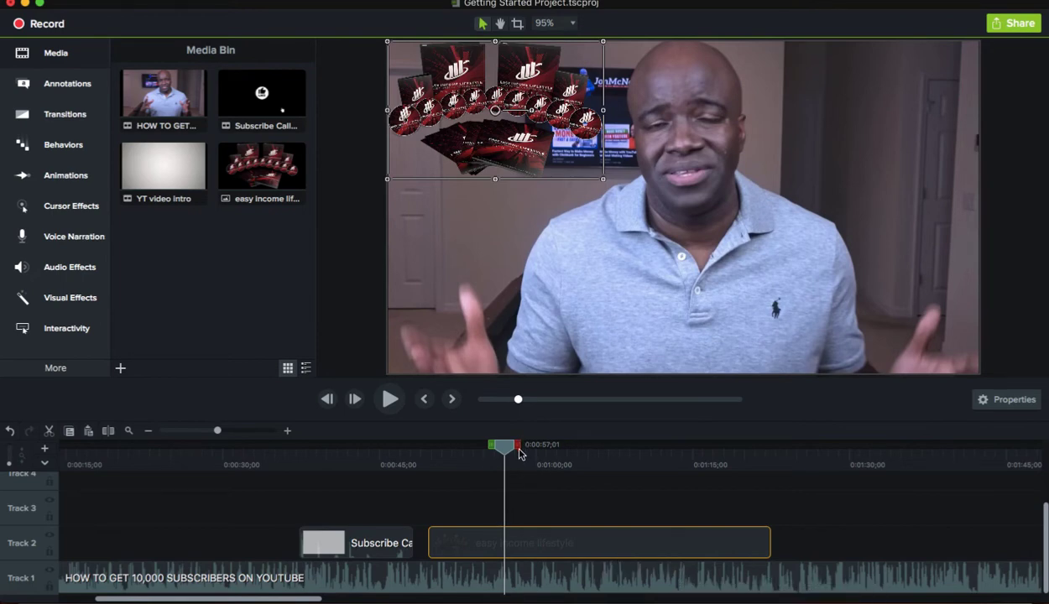
drag(518, 447, 781, 486)
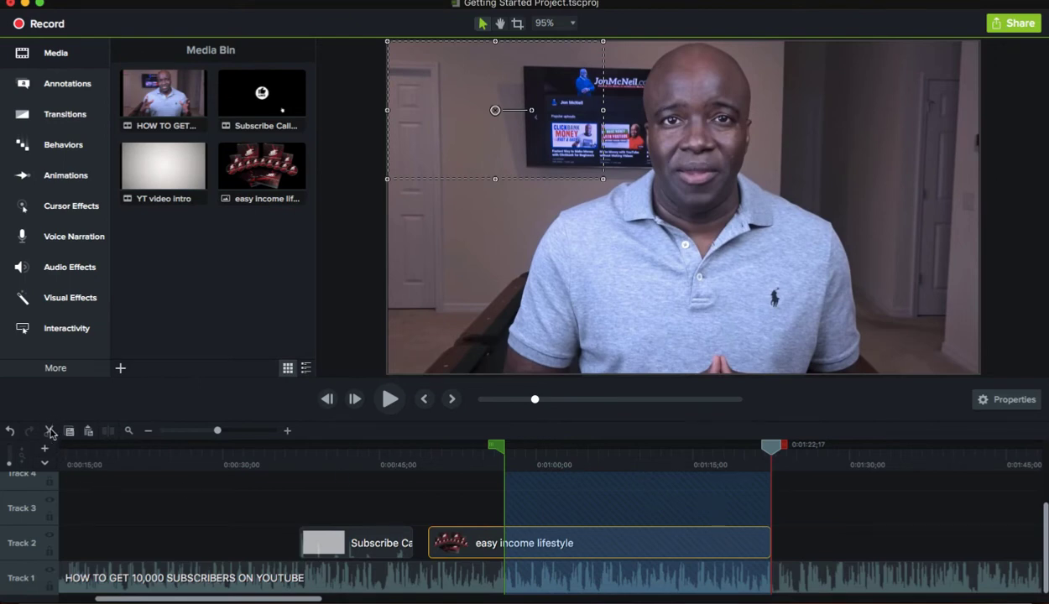
click(49, 432)
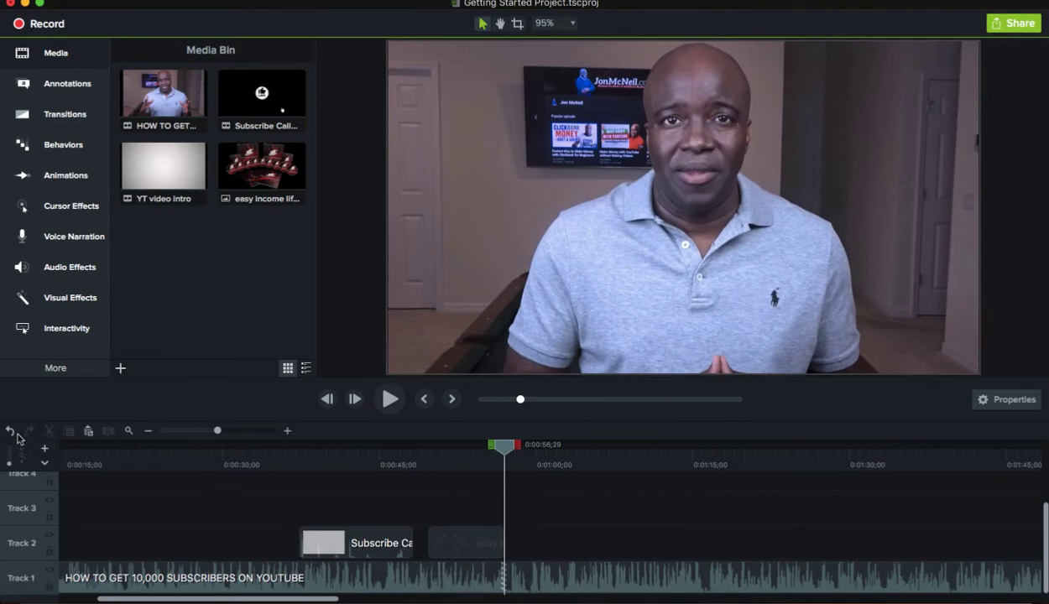
click(11, 433)
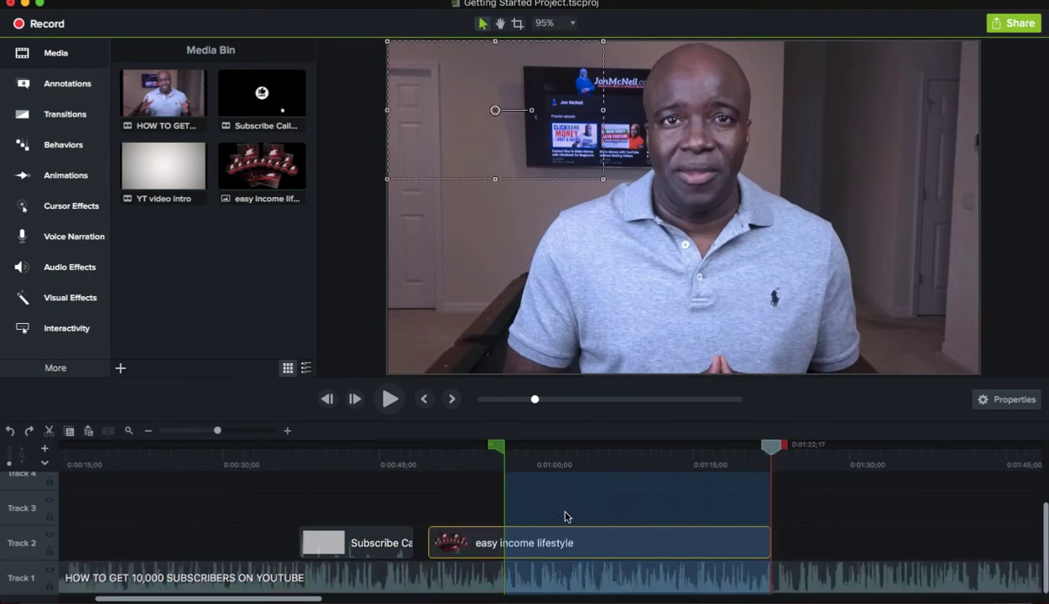
click(49, 431)
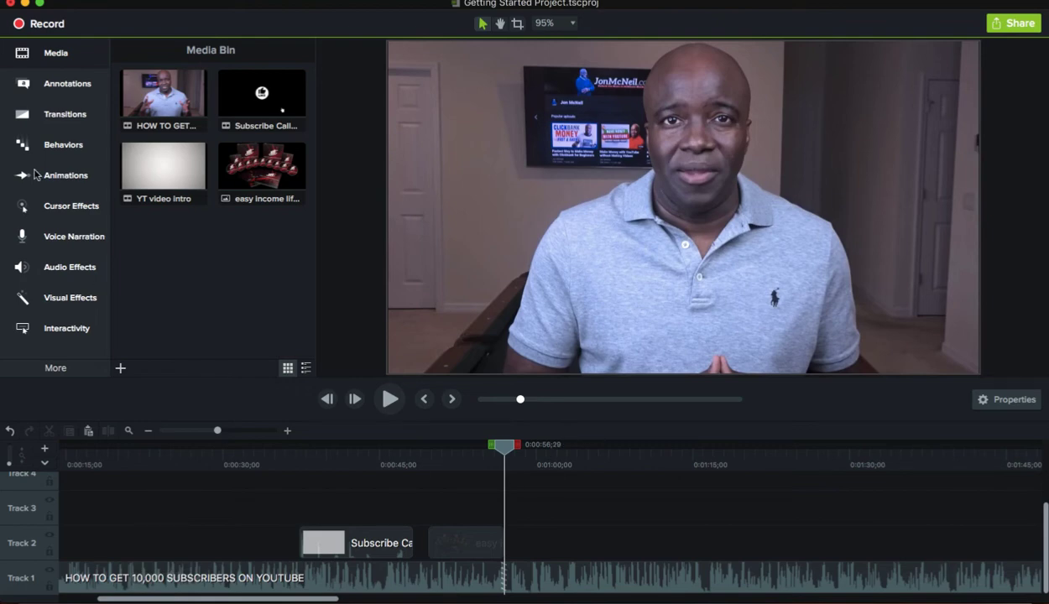
Step: Add the largest Legacy-style plain text callout to Track 2 at 0:01:03;16 and select it on the video
click(74, 84)
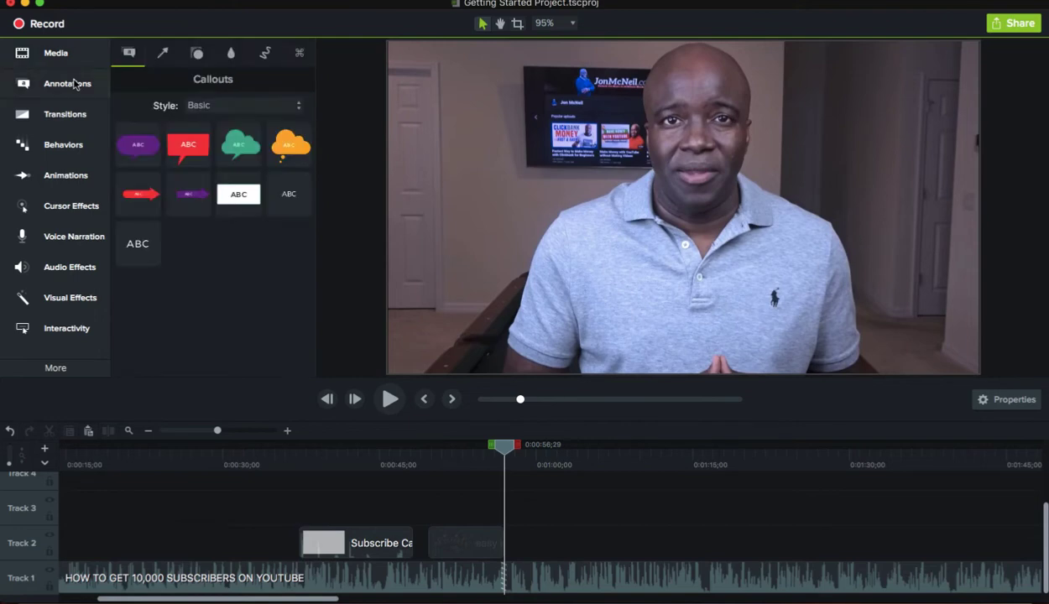
click(298, 109)
click(273, 168)
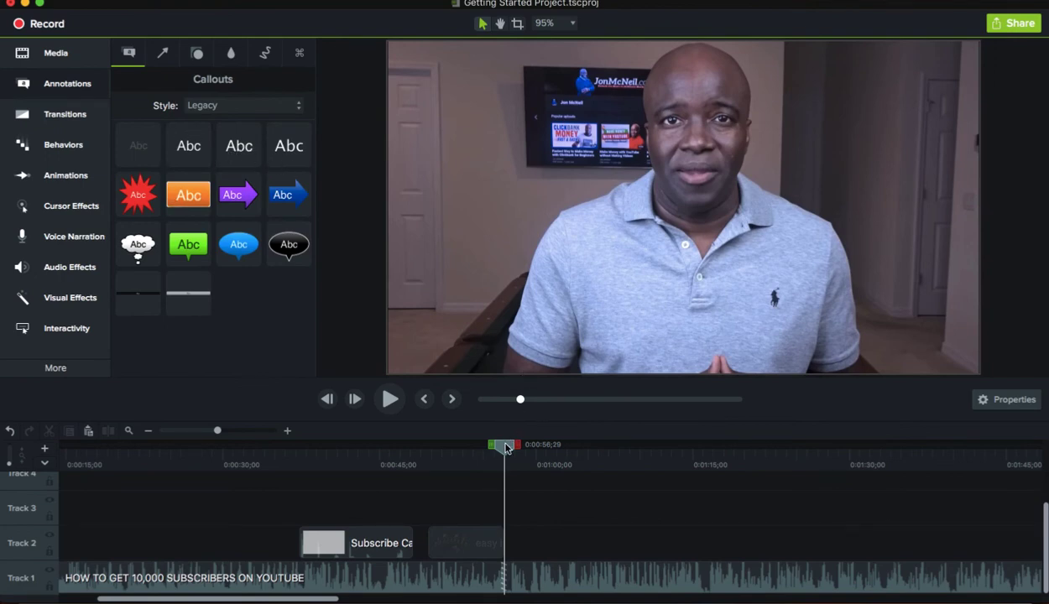
drag(506, 448, 573, 448)
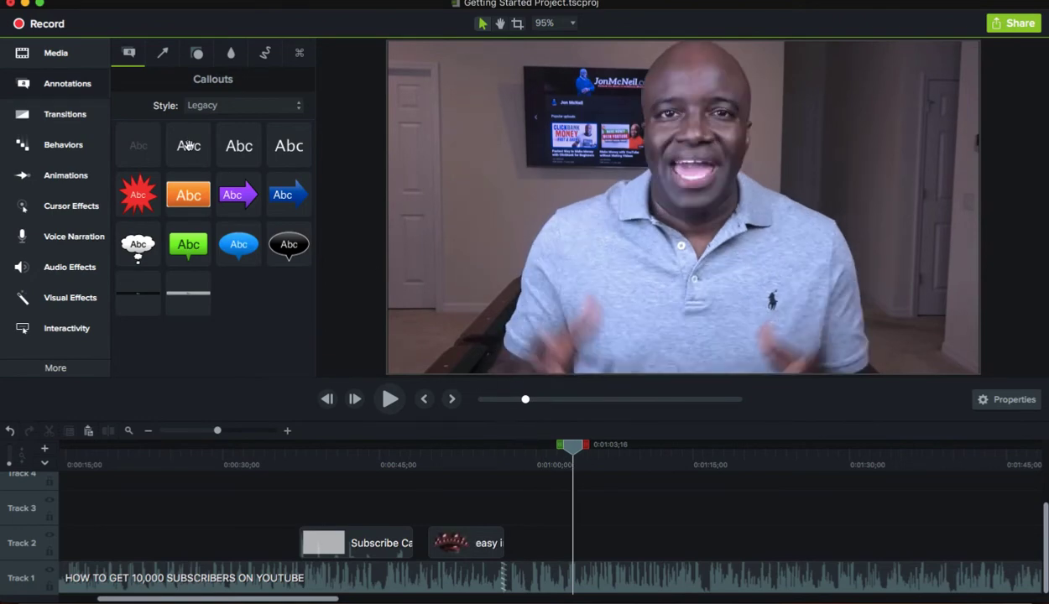
click(283, 145)
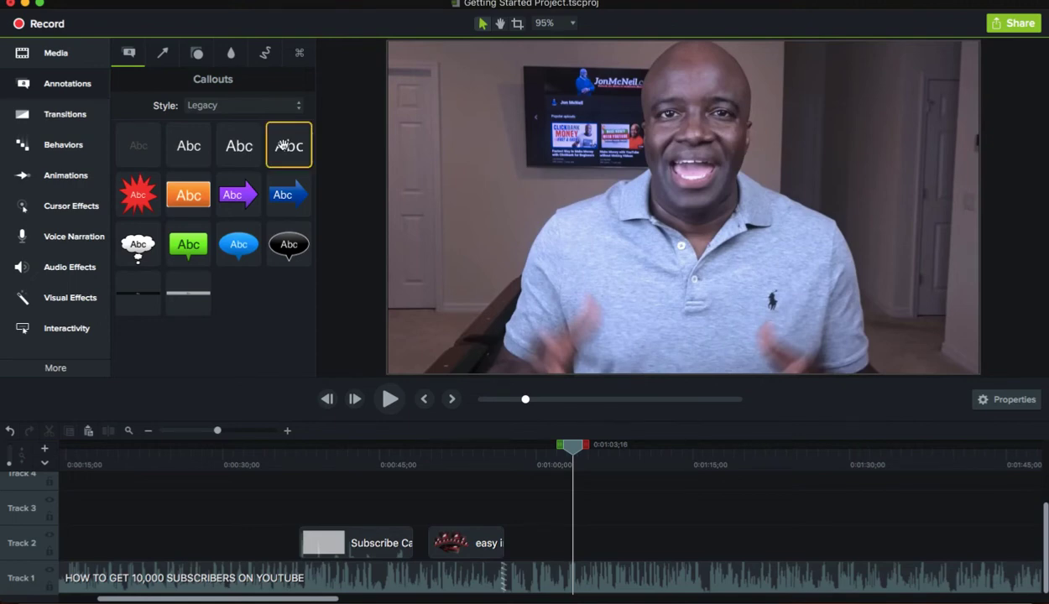
drag(284, 145, 576, 544)
click(688, 231)
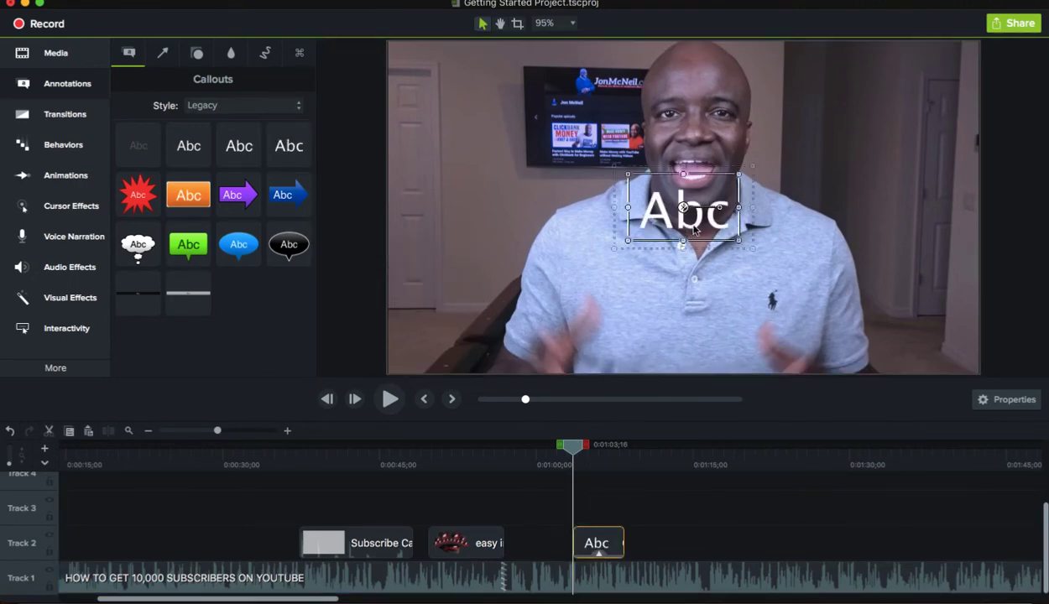
Step: Widen the callout's text box across the video frame and replace its text with "Click the link"
drag(746, 213, 929, 222)
click(755, 224)
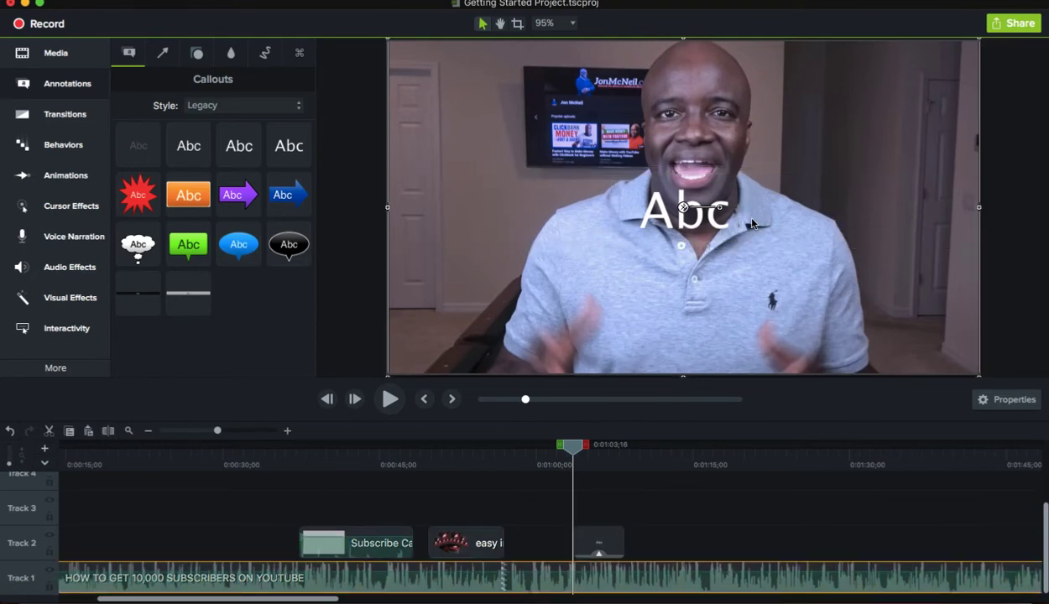
click(729, 221)
double_click(728, 221)
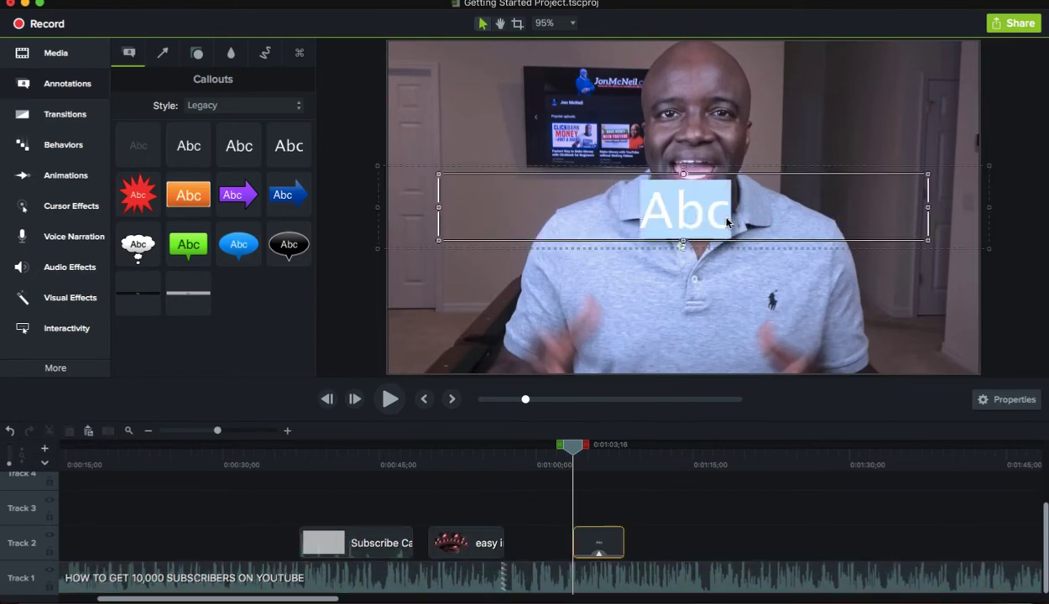
text(C)
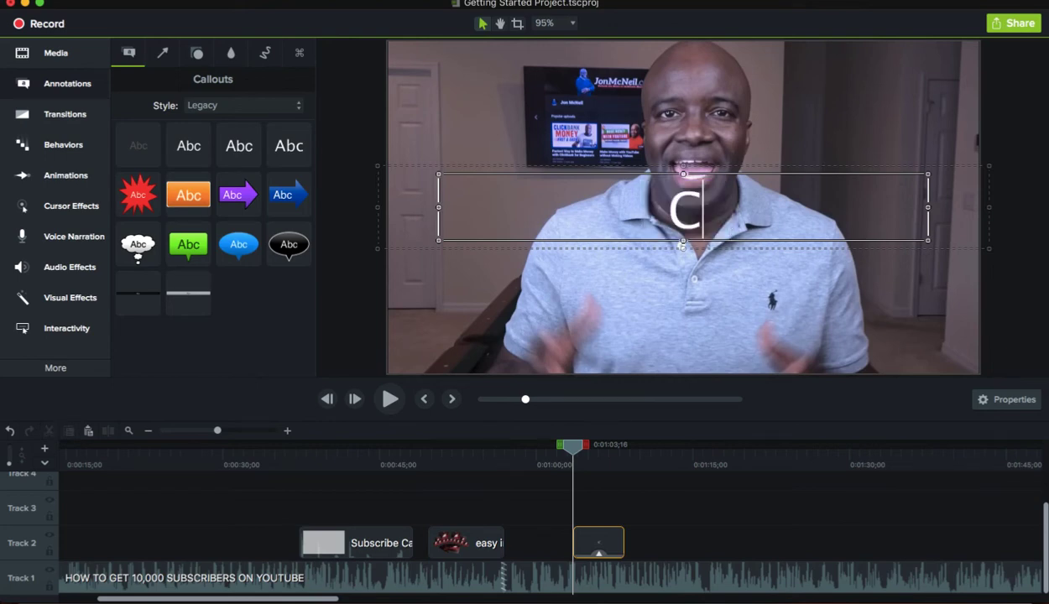
text(lick theL)
key(BackSpace)
text(ink)
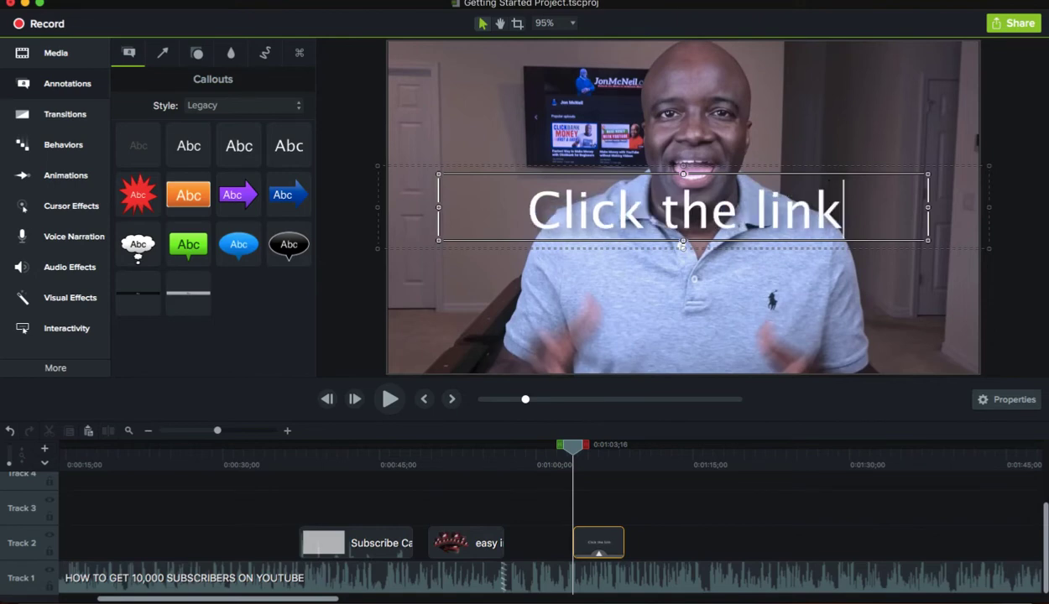
Step: Move the "Click the link" callout down to the lower edge of the video frame
click(791, 214)
click(599, 549)
drag(697, 208, 693, 331)
Step: Set the "Click the link" text to the Arial Black font at size 73
double_click(802, 333)
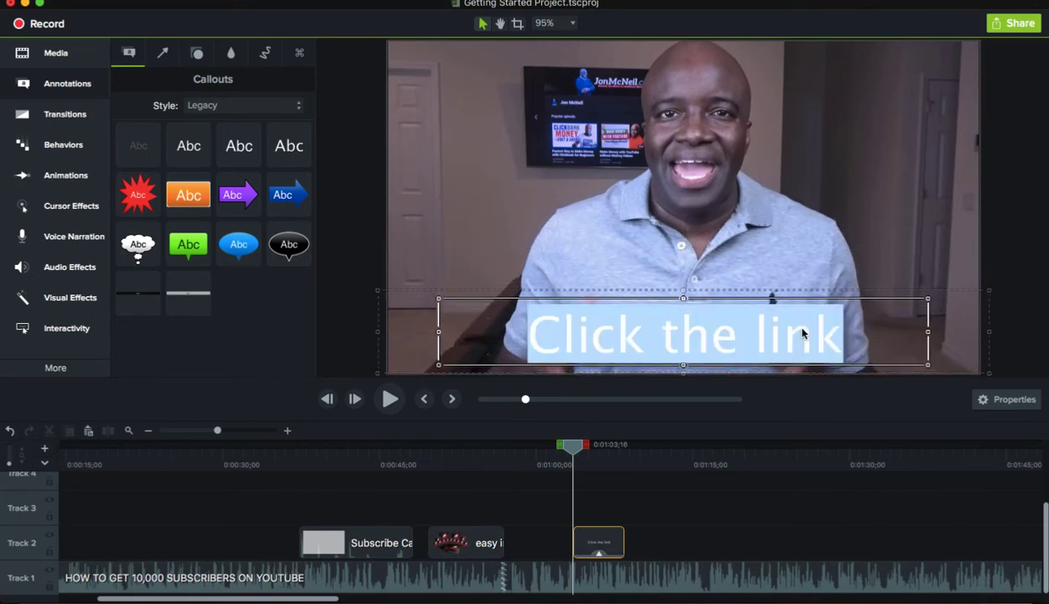
click(1007, 400)
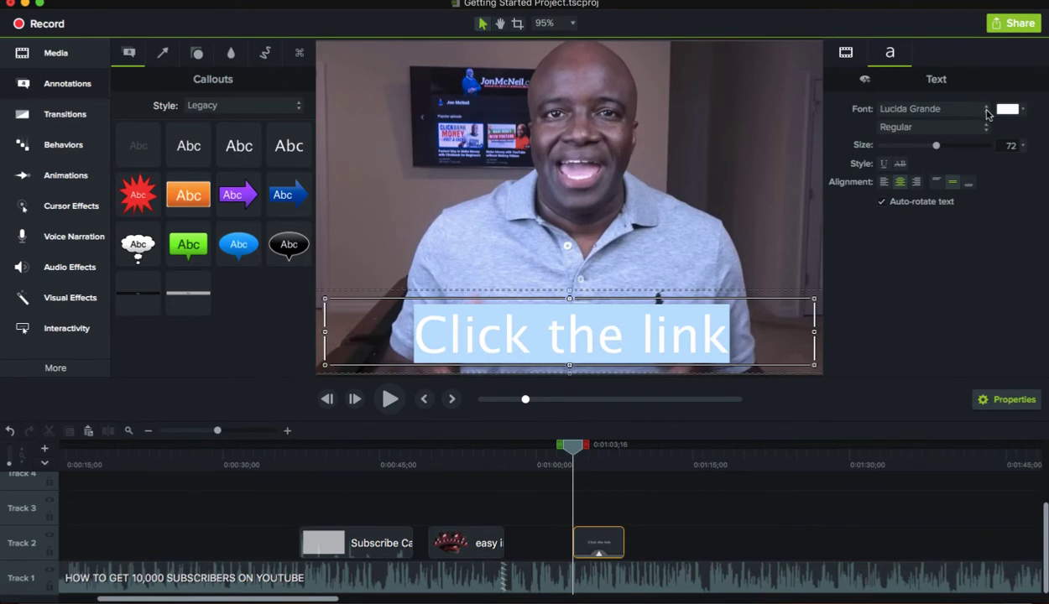
click(987, 113)
click(983, 113)
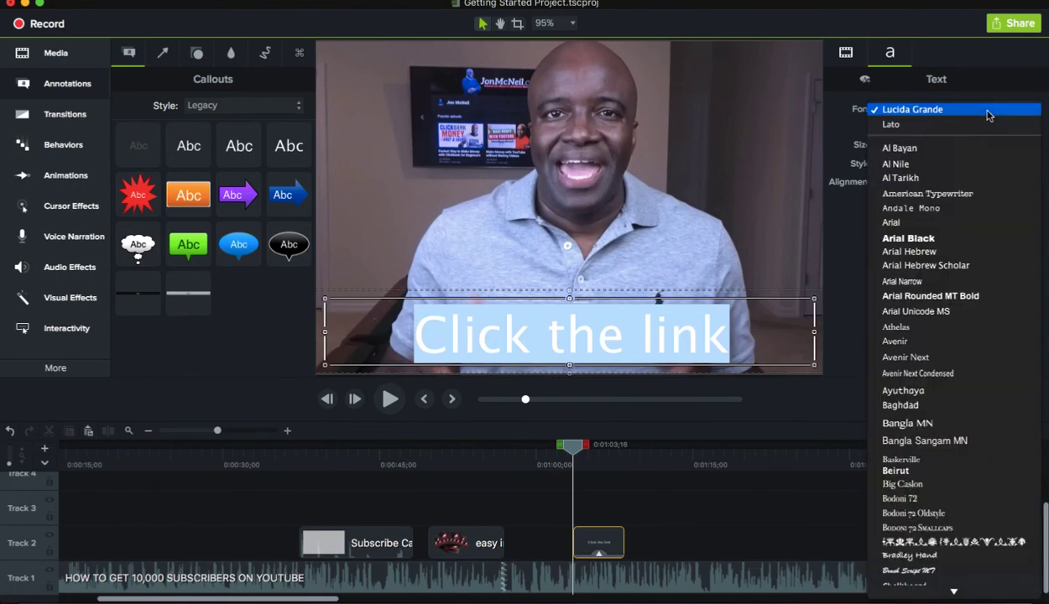
click(947, 240)
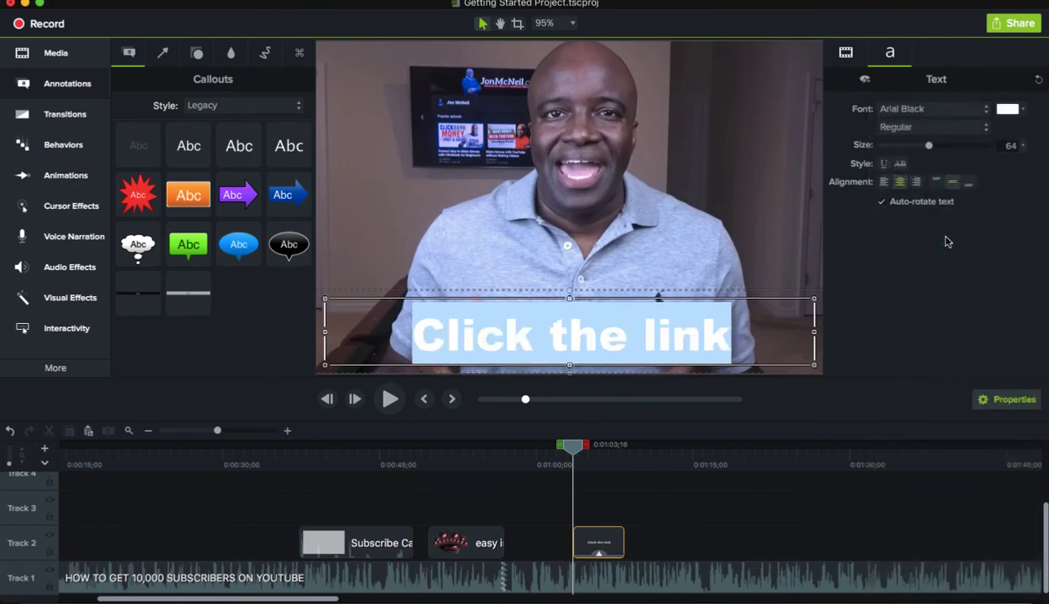
click(986, 135)
click(986, 134)
mouse_move(931, 150)
mouse_down()
mouse_move(957, 154)
mouse_move(923, 151)
mouse_move(942, 161)
mouse_up()
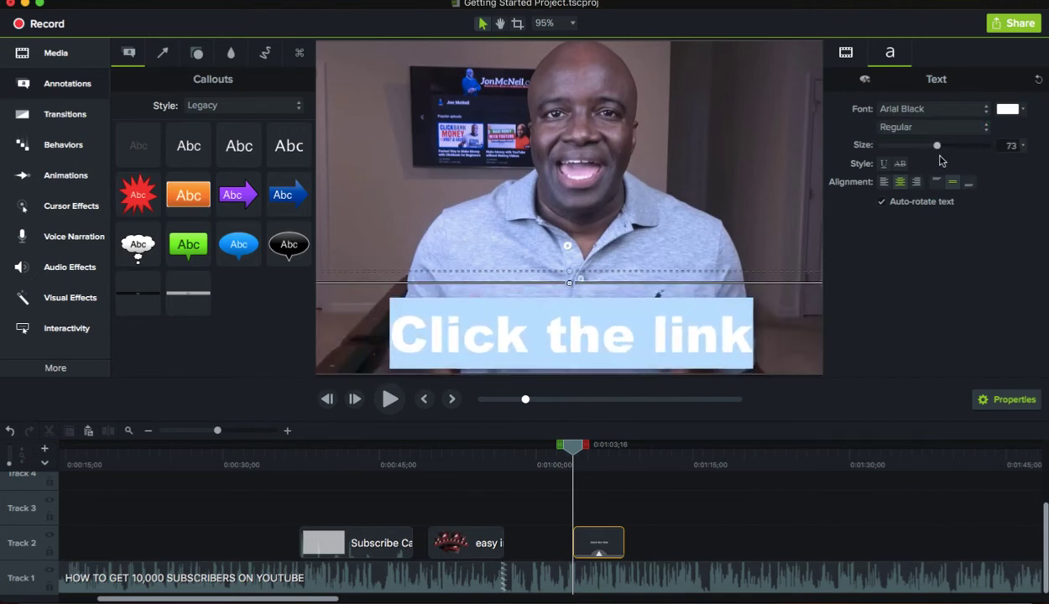
Step: Color the "Click the link" text red, RGB 255, 20, 0, and deselect the callout
click(1023, 110)
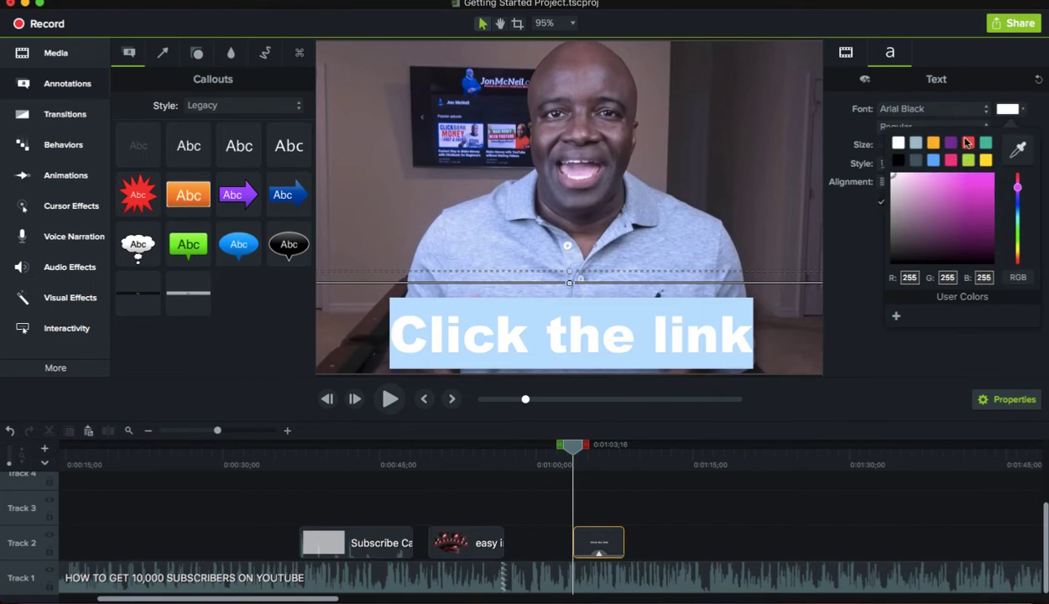
click(968, 143)
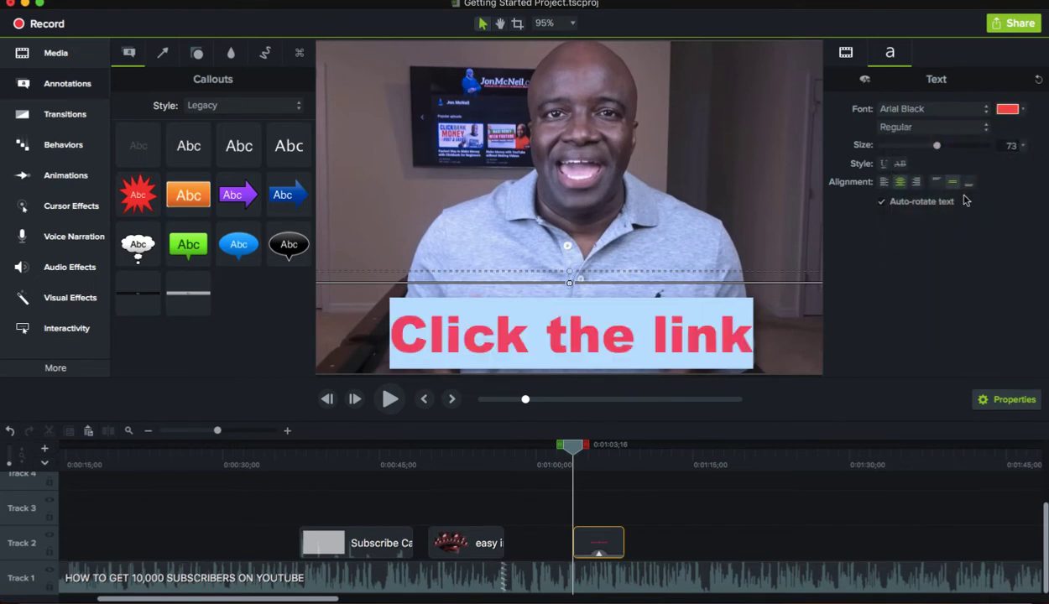
click(1004, 113)
drag(966, 179, 998, 177)
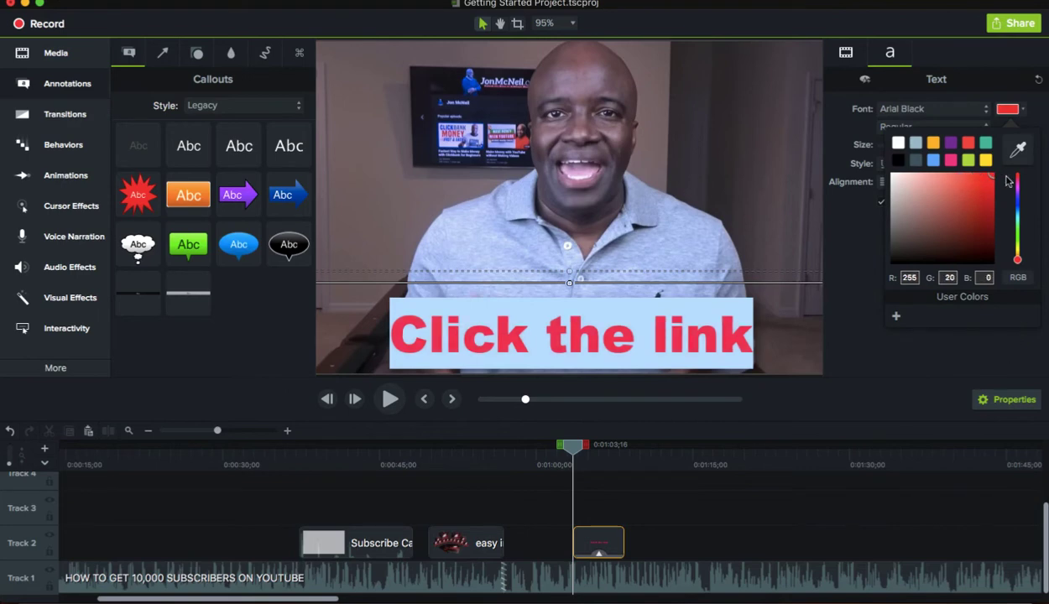
click(1005, 400)
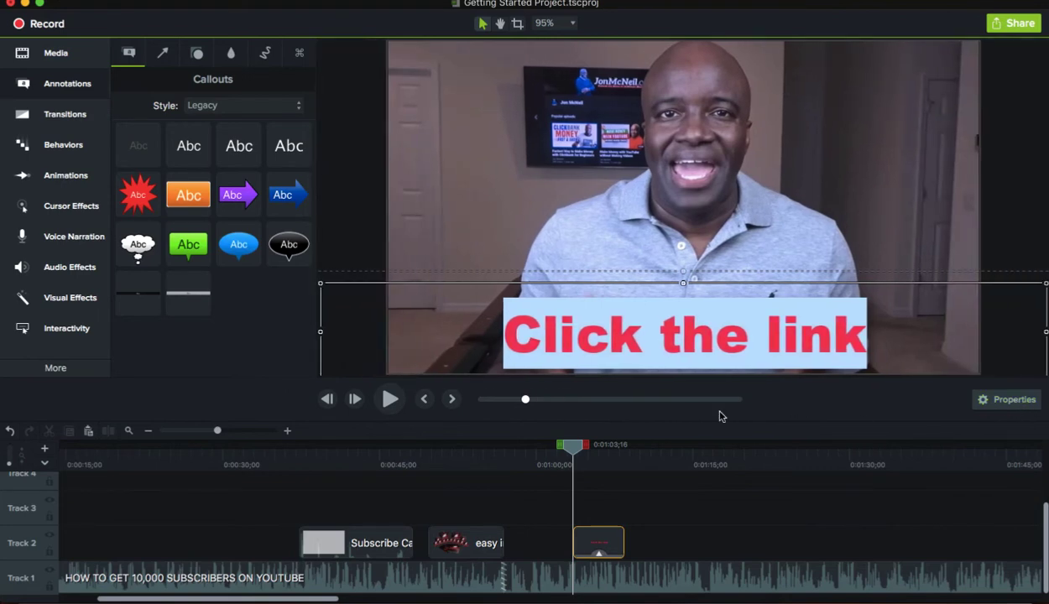
click(373, 322)
click(349, 230)
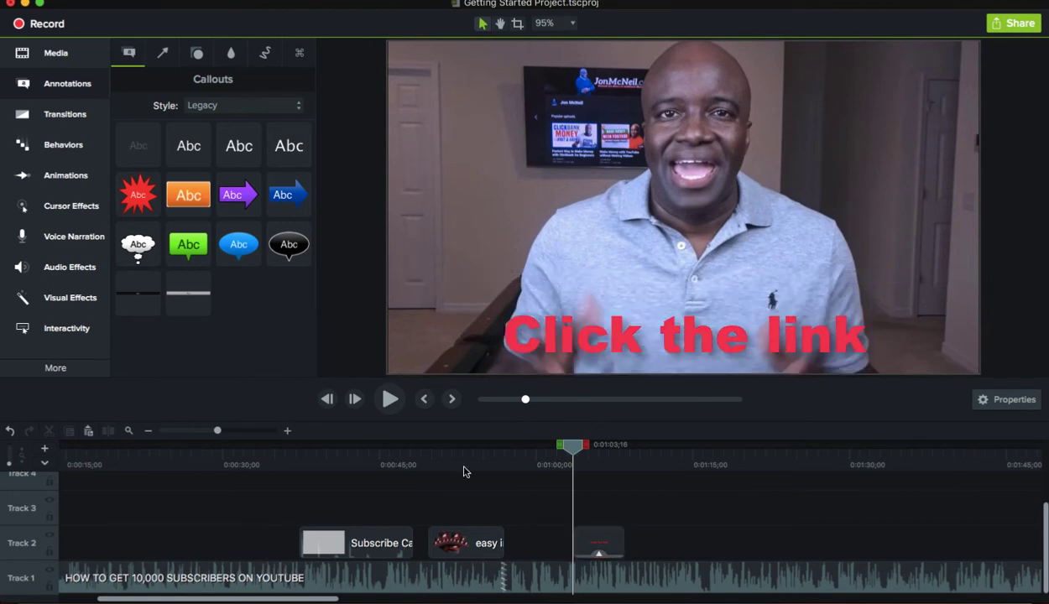
Step: Play the timeline from about 0:01:00 to preview the "Click the link" callout on the video
drag(560, 449, 538, 449)
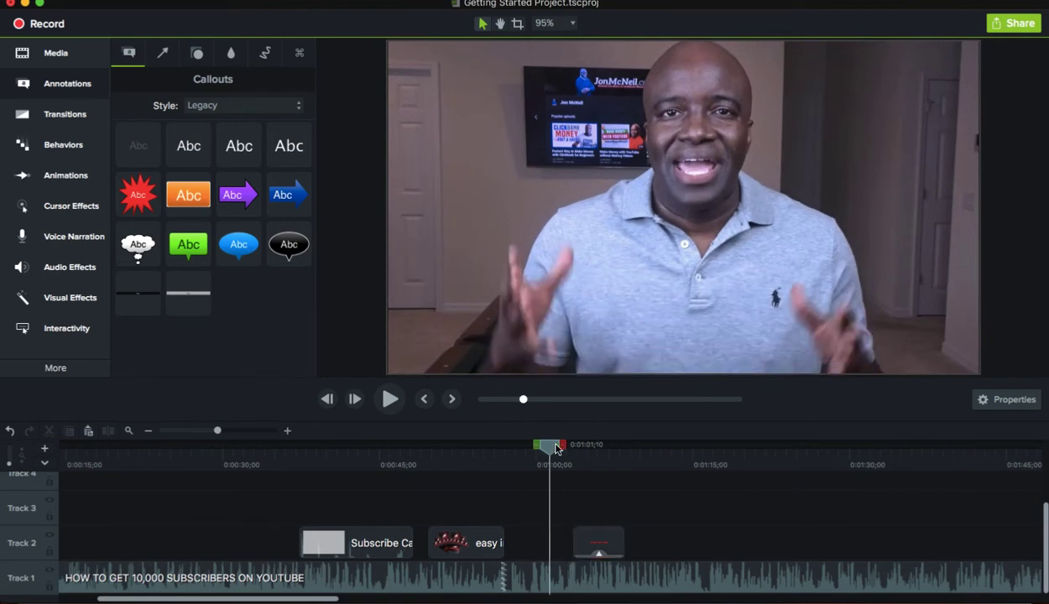
click(389, 401)
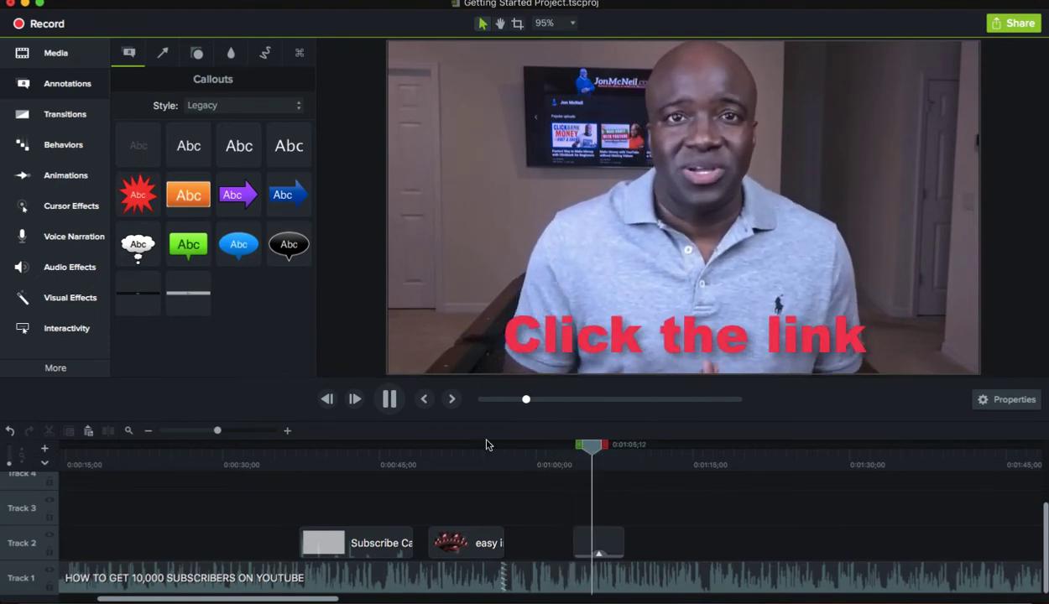
click(391, 400)
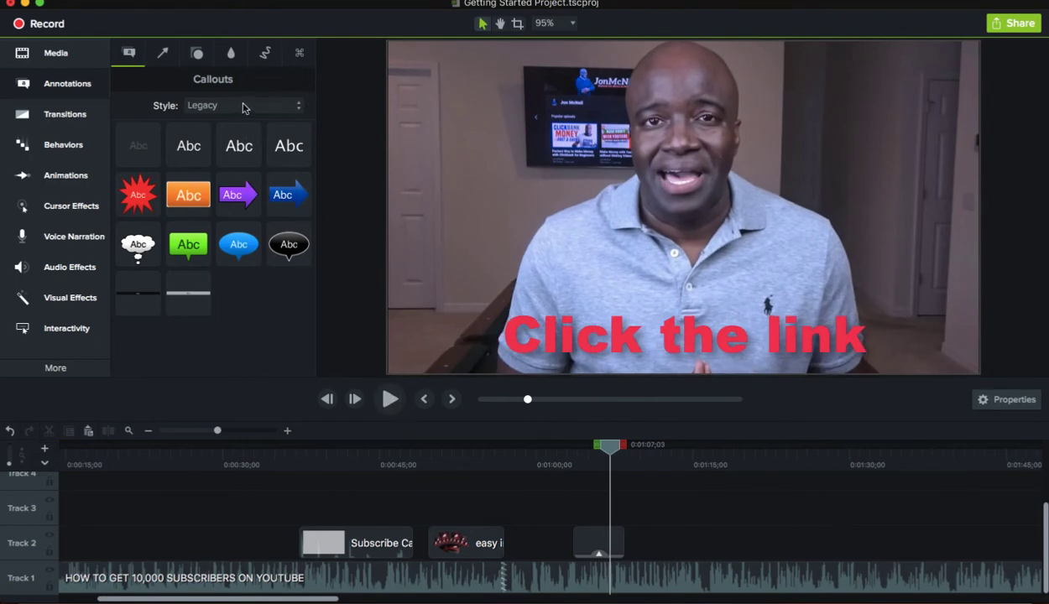
Step: Add the Legacy red outlined ellipse to Track 3 above the text callout, and position and narrow it around the word "link"
click(198, 53)
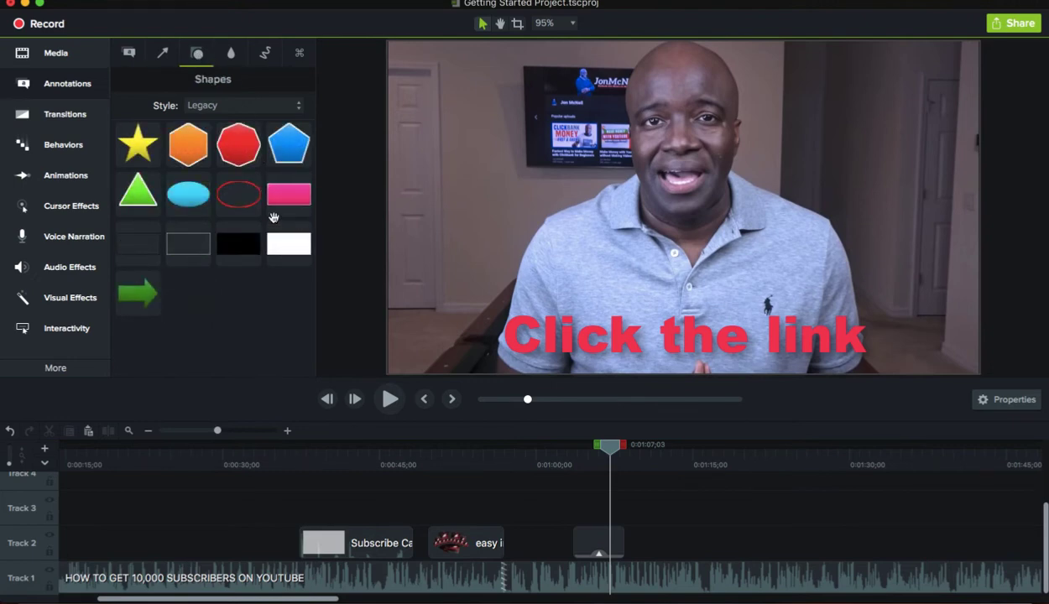
drag(243, 195, 577, 502)
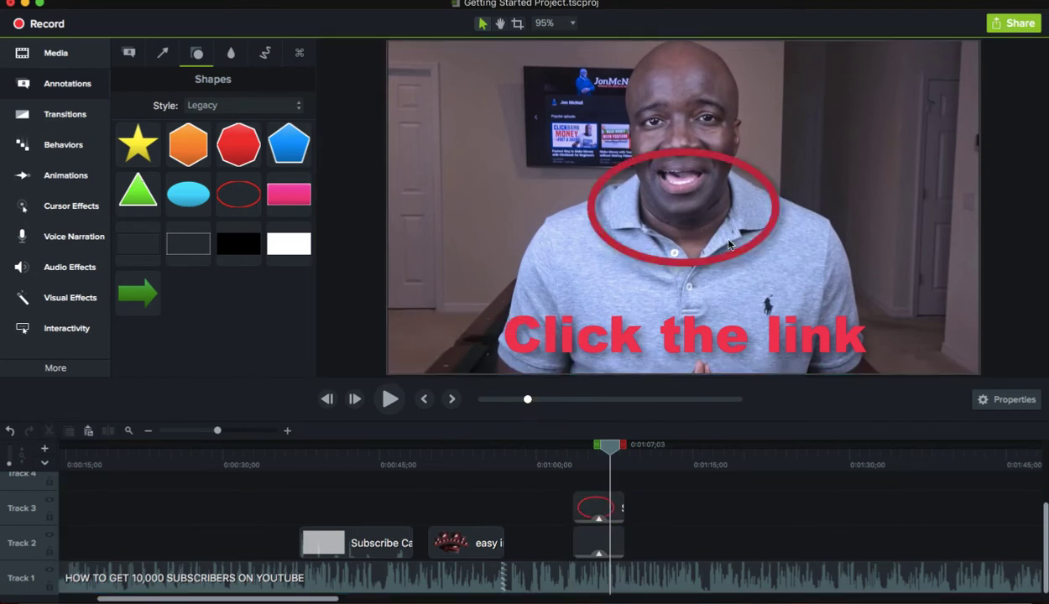
click(712, 250)
mouse_move(740, 252)
mouse_down()
mouse_move(742, 285)
mouse_move(820, 345)
mouse_move(870, 355)
mouse_up()
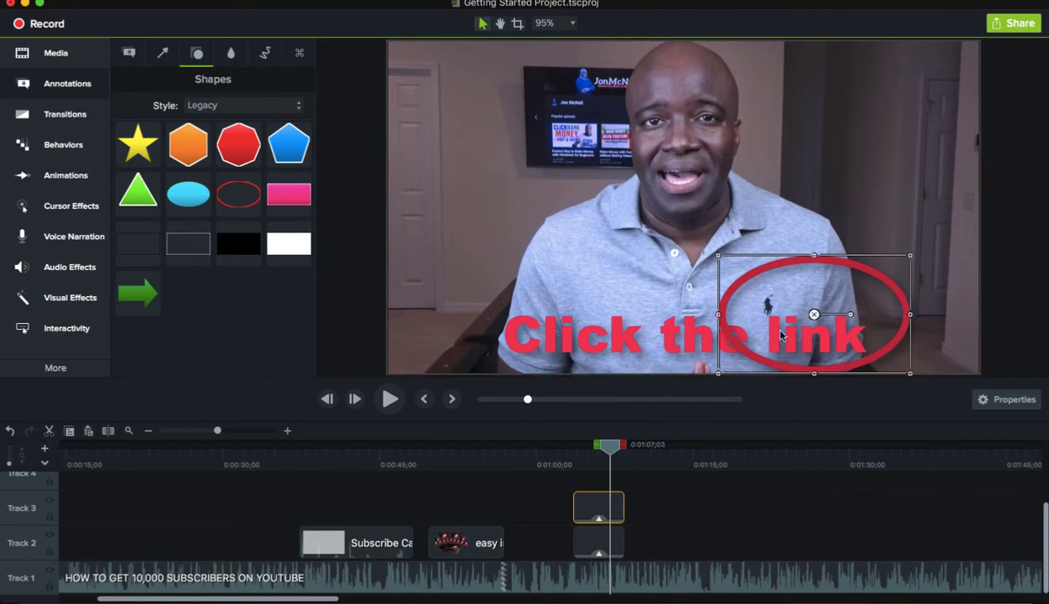
drag(720, 317, 447, 316)
drag(671, 371, 753, 371)
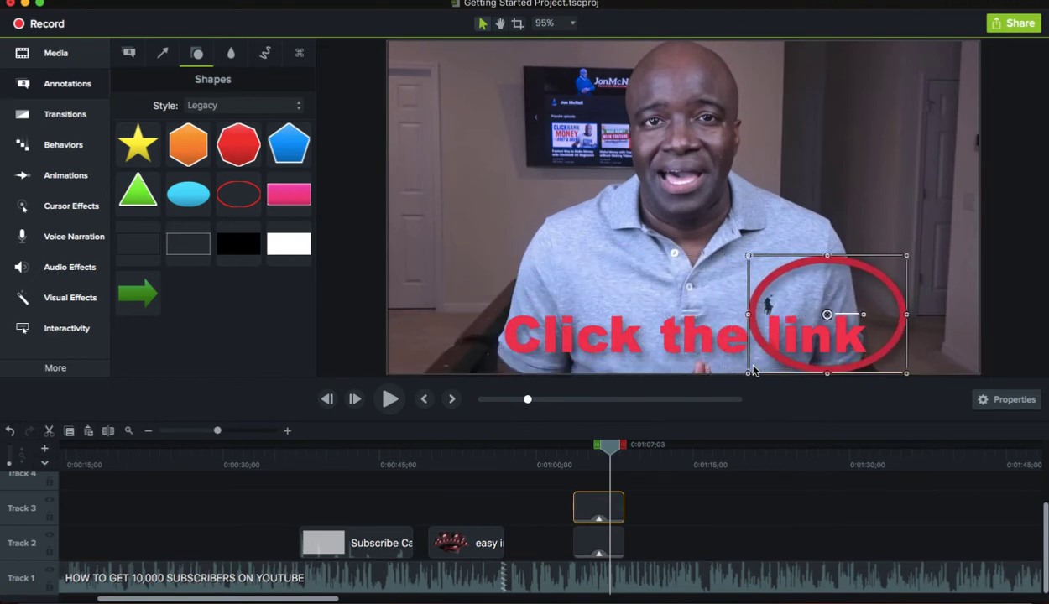
Step: Try adjusting the red ellipse's outline thickness
click(1007, 398)
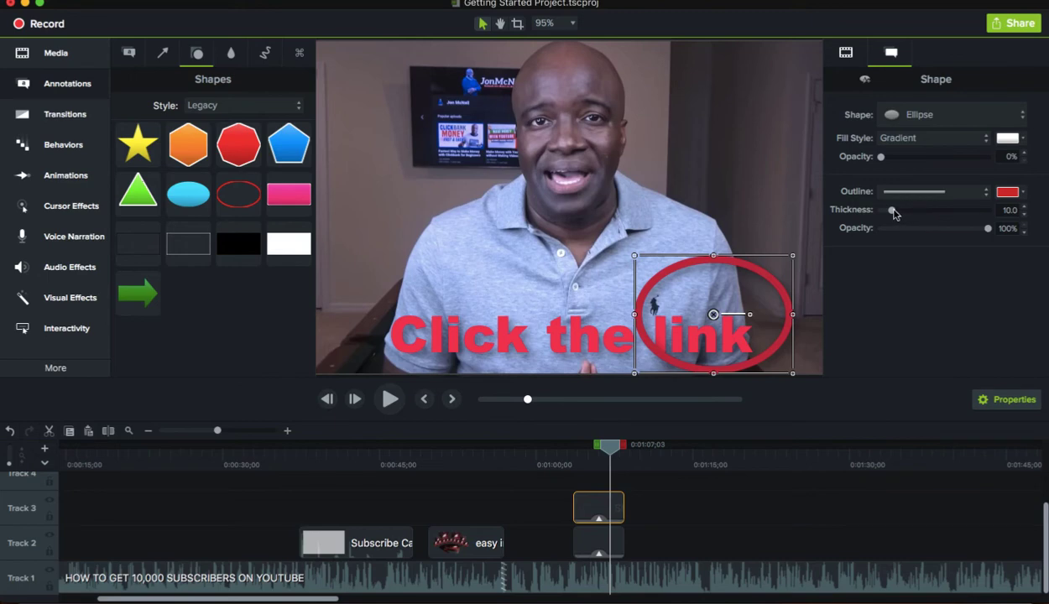
mouse_move(894, 214)
mouse_down()
mouse_move(919, 213)
mouse_move(888, 214)
mouse_move(880, 229)
mouse_move(895, 228)
mouse_up()
click(1010, 403)
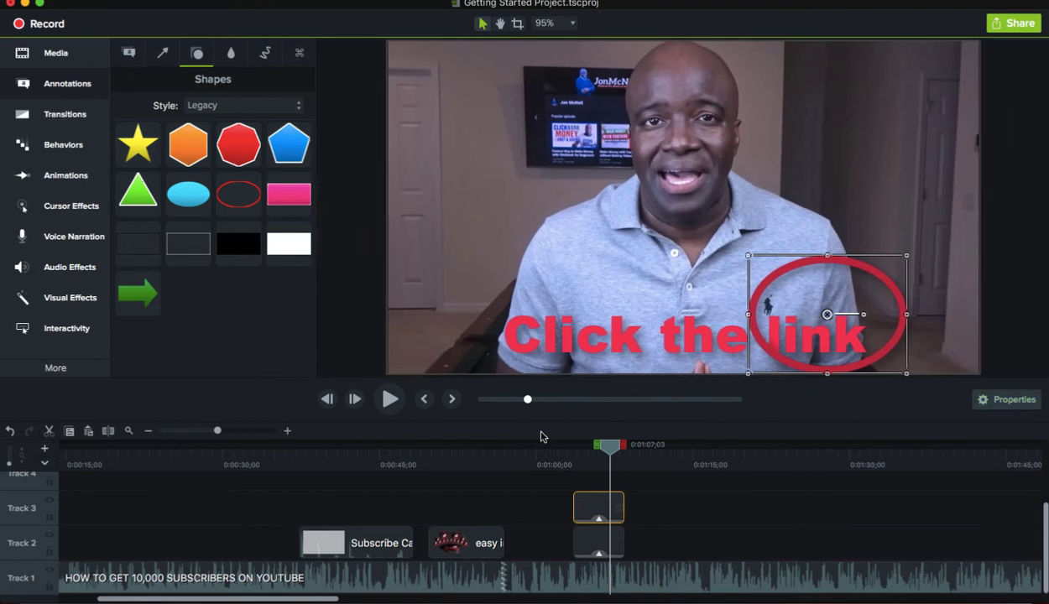
Step: Try a yellow highlight on Track 4 above the ellipse clip and delete it from the timeline
click(232, 53)
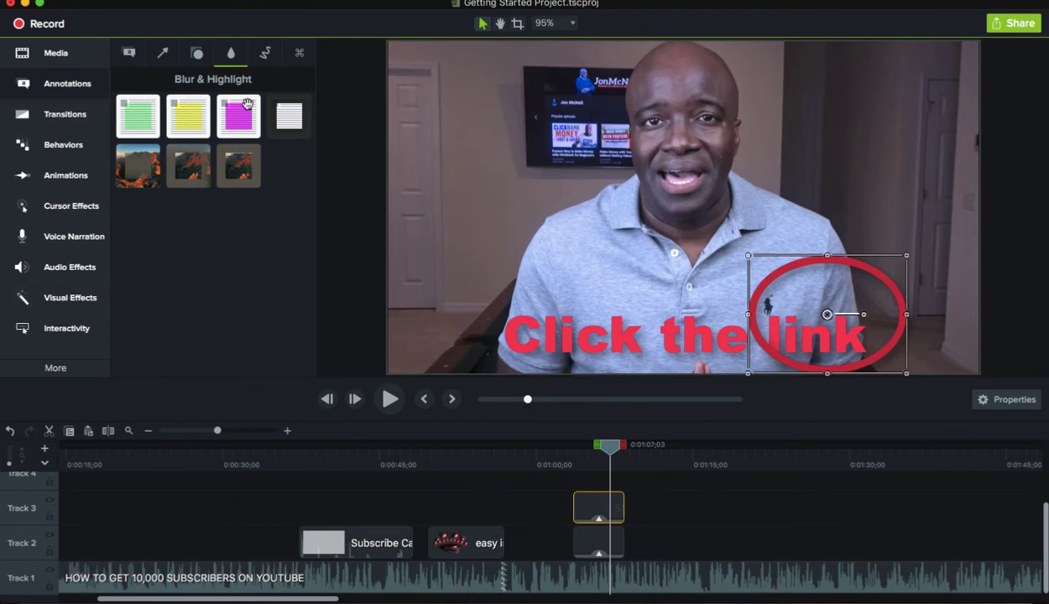
drag(182, 123, 588, 496)
click(680, 198)
mouse_move(685, 159)
mouse_down()
mouse_move(664, 57)
mouse_move(682, 194)
mouse_move(678, 139)
mouse_move(676, 166)
mouse_up()
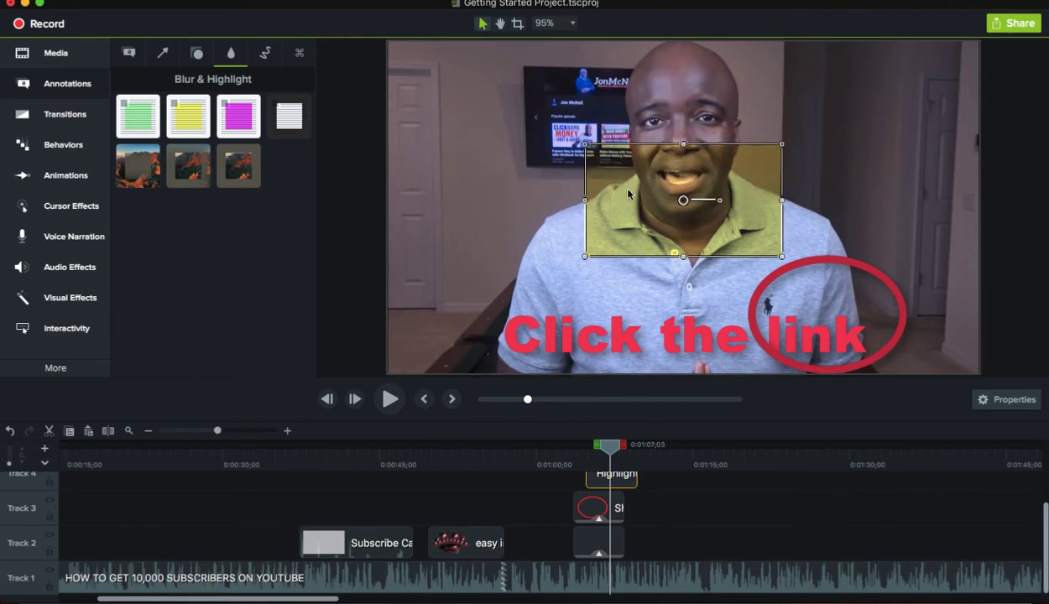
key(Delete)
Step: Place a blur on Track 4 after the ellipse clip and enlarge its area to cover the speaker's head and the television
drag(138, 164, 660, 482)
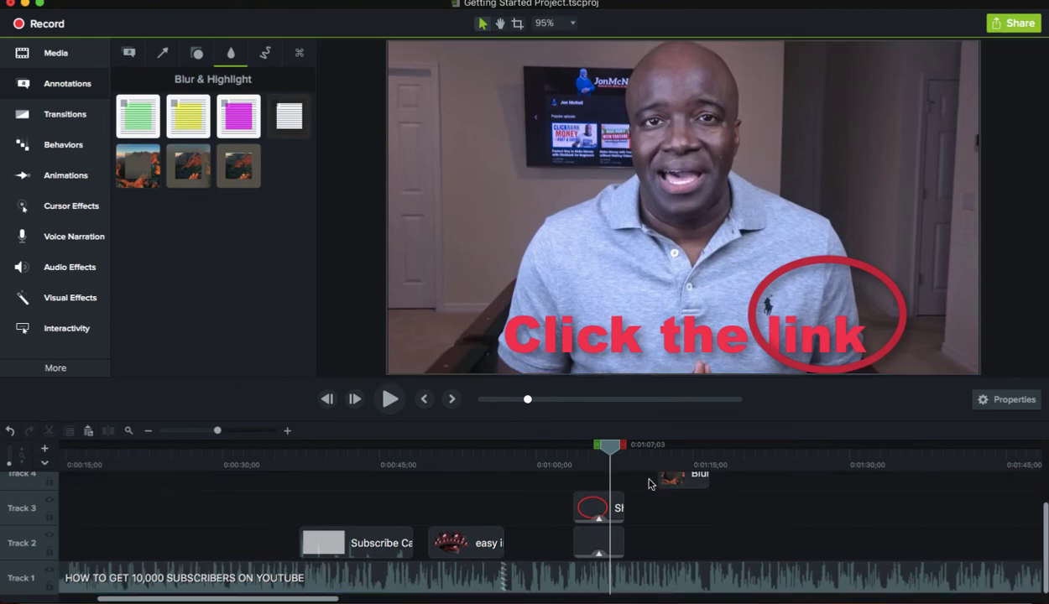
drag(601, 445, 708, 454)
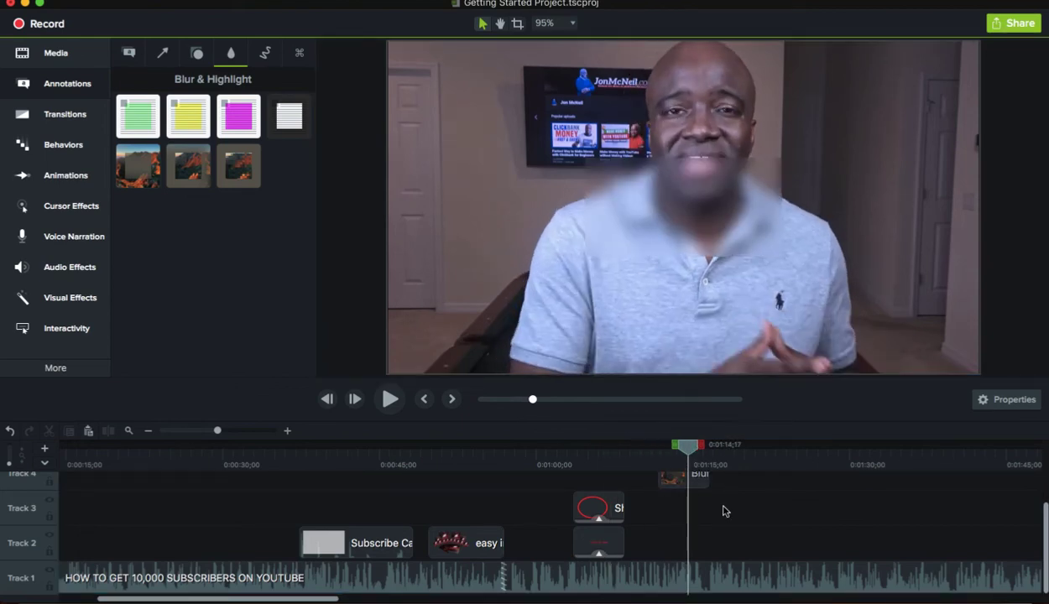
click(672, 235)
drag(683, 159, 684, 41)
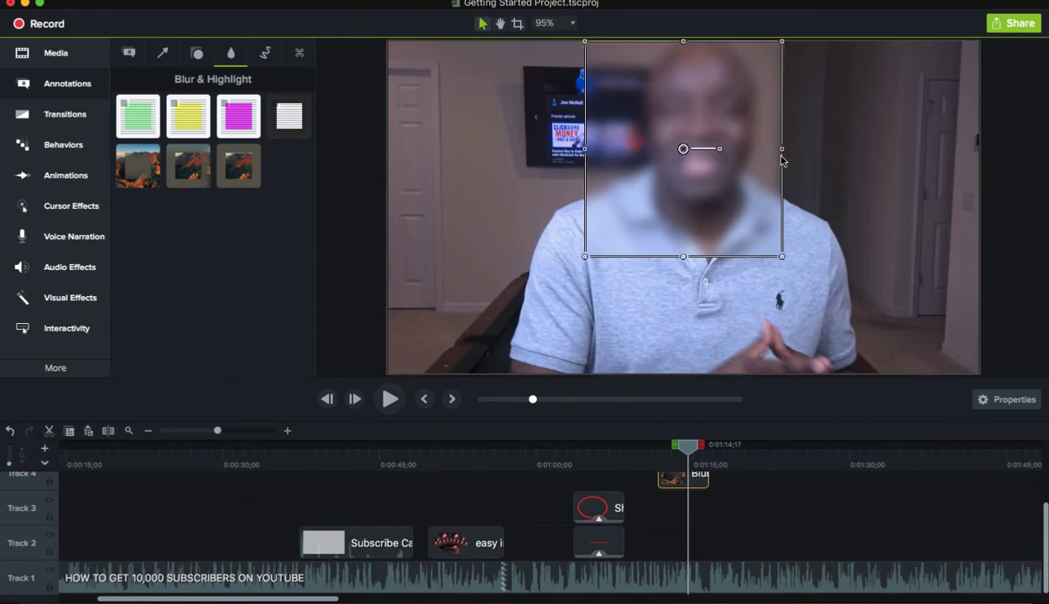
drag(782, 152, 877, 152)
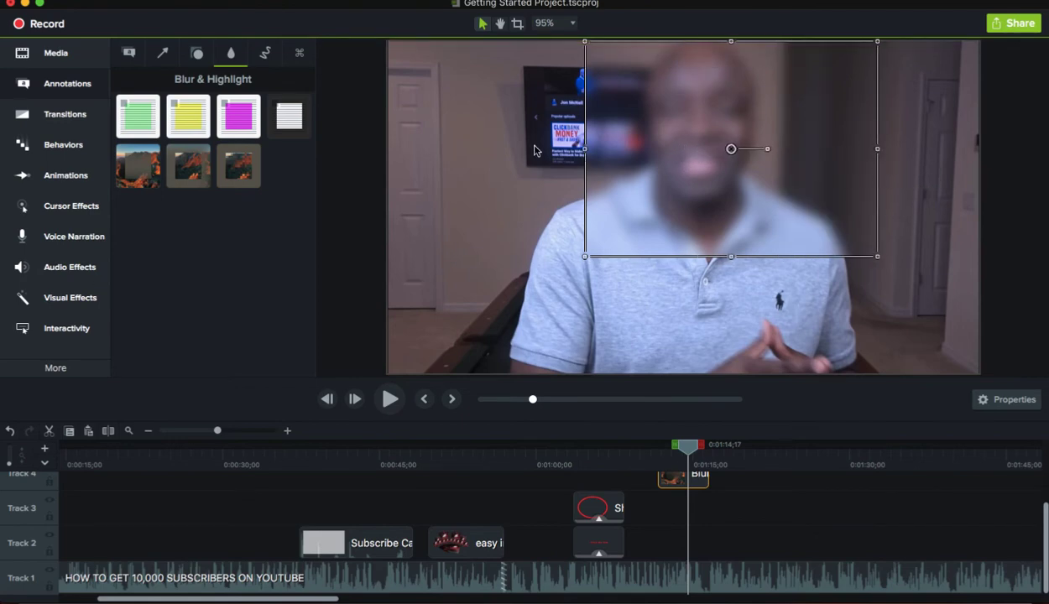
drag(585, 151, 491, 149)
click(1028, 259)
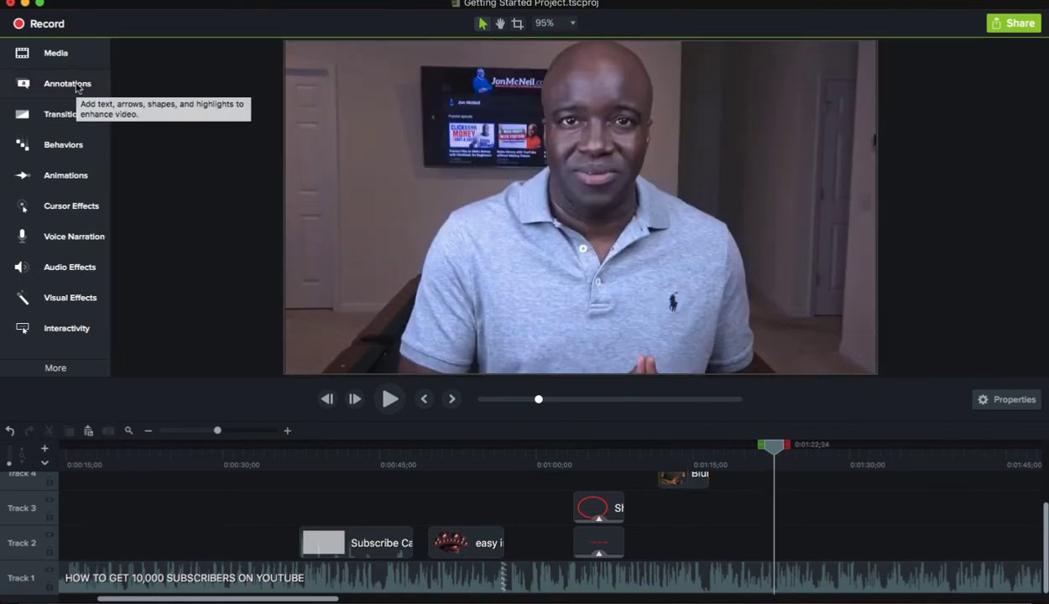
Step: Split the main video on Track 1 at 0:01:22;24 to make a cut for a transition
click(65, 118)
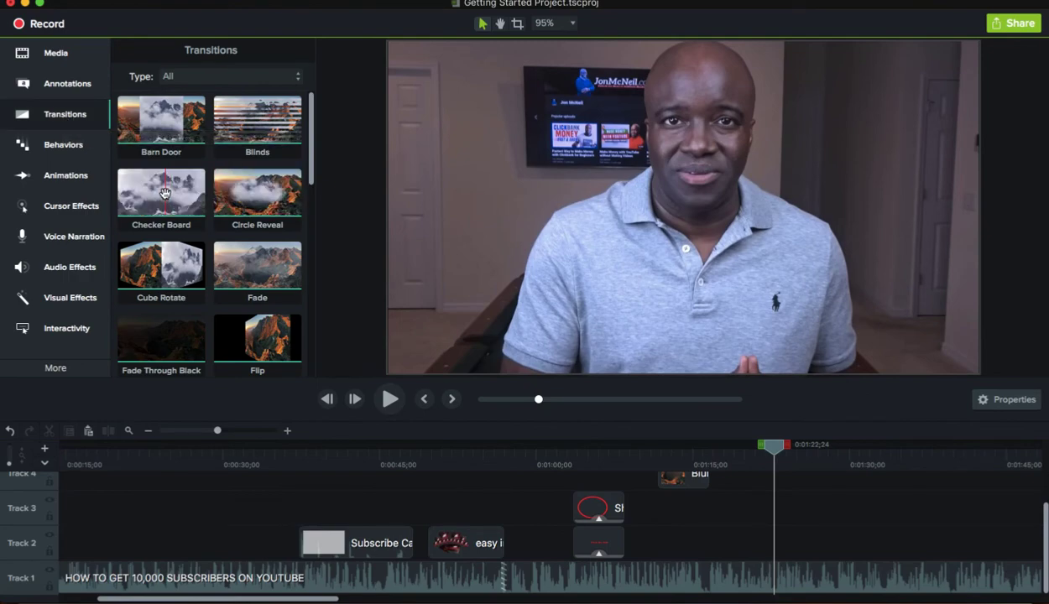
drag(165, 194, 830, 525)
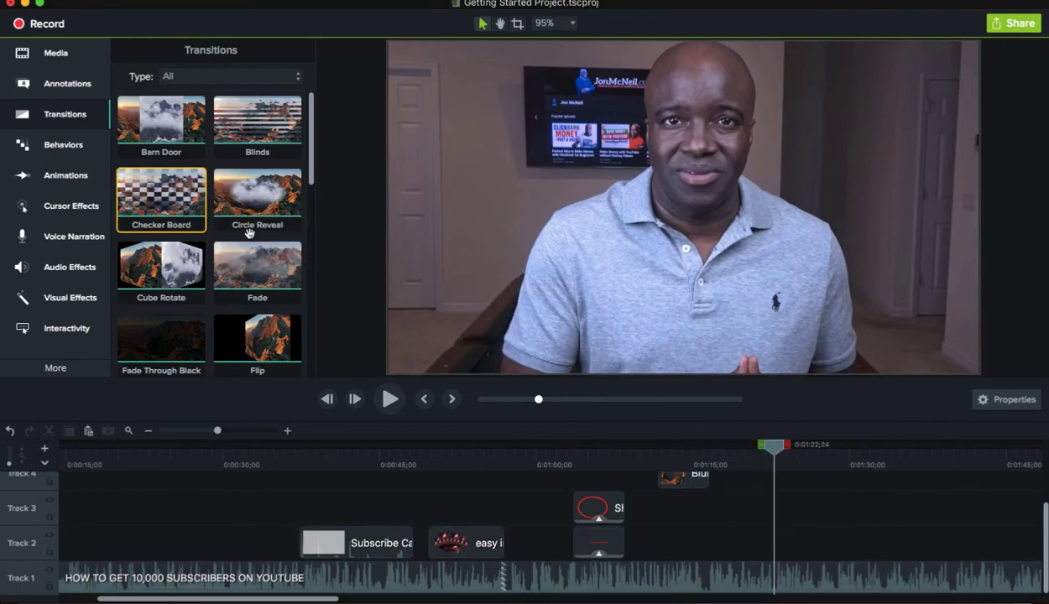
click(791, 579)
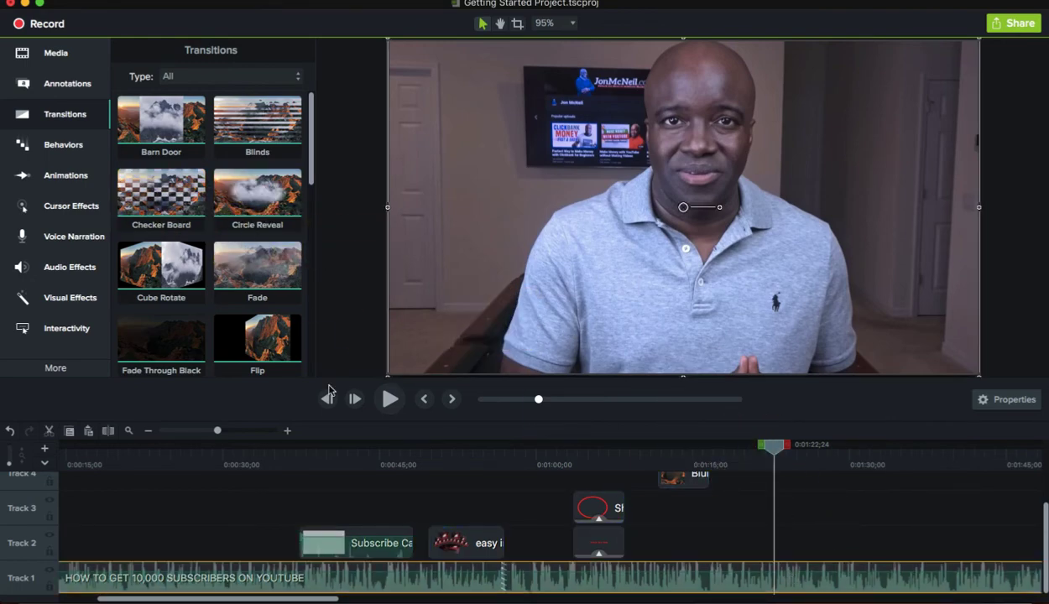
click(109, 430)
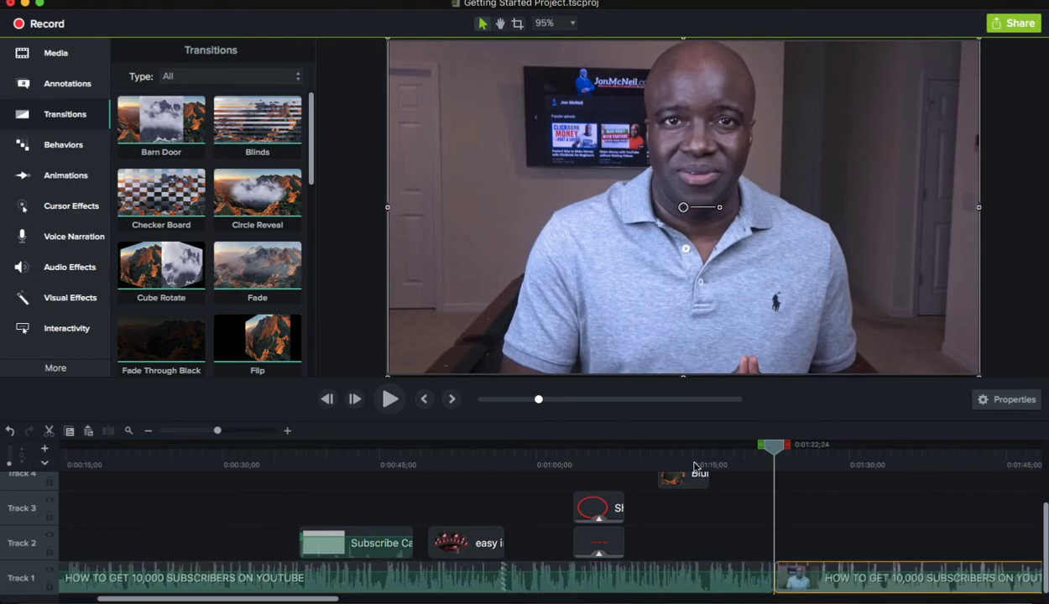
Step: Apply the Checker Board transition at the Track 1 cut, keep the two parts joined, and play back across the cut
drag(870, 574, 999, 579)
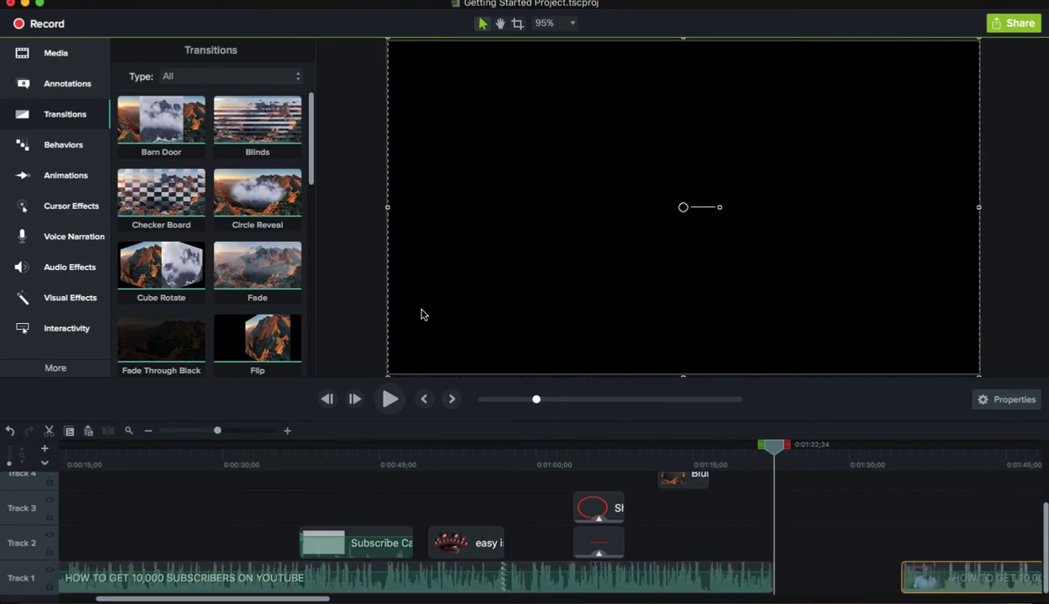
mouse_move(161, 198)
mouse_down()
mouse_move(779, 514)
mouse_move(831, 579)
mouse_move(872, 579)
mouse_move(781, 577)
mouse_up()
drag(931, 578, 780, 578)
drag(777, 453, 753, 448)
click(392, 400)
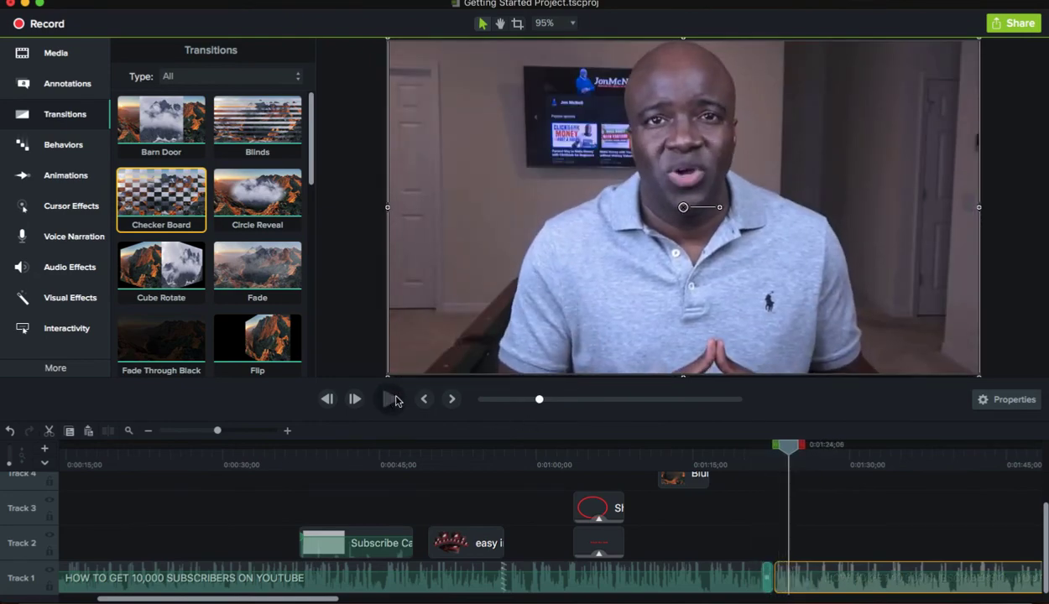
click(391, 400)
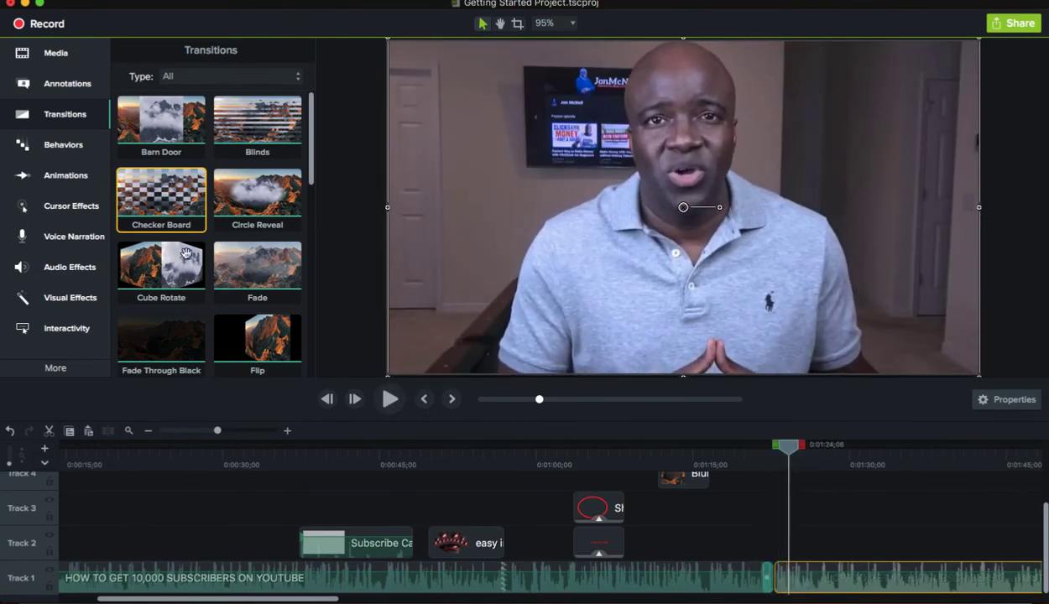
Step: Add a Scale Up animation to the second Track 1 clip, starting shortly before 0:01:27, and check the zoomed picture
click(64, 146)
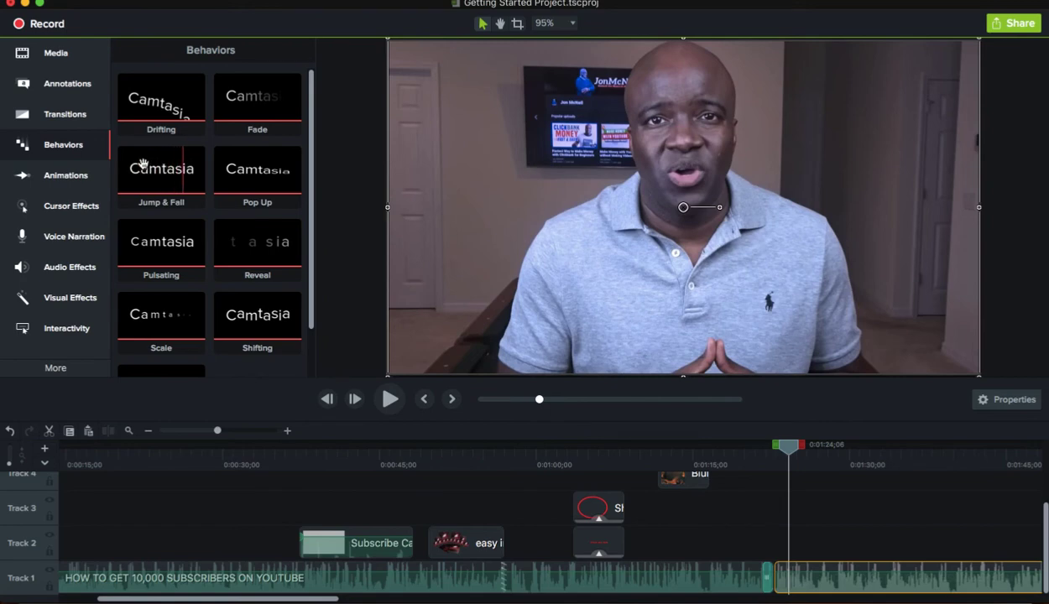
click(73, 179)
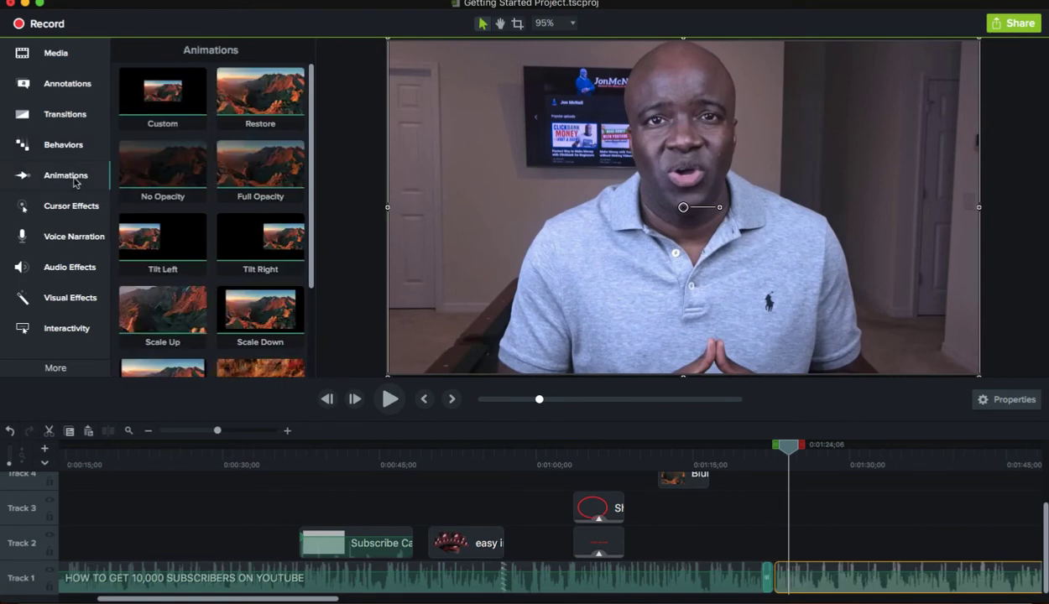
scroll(214, 279, down, 2)
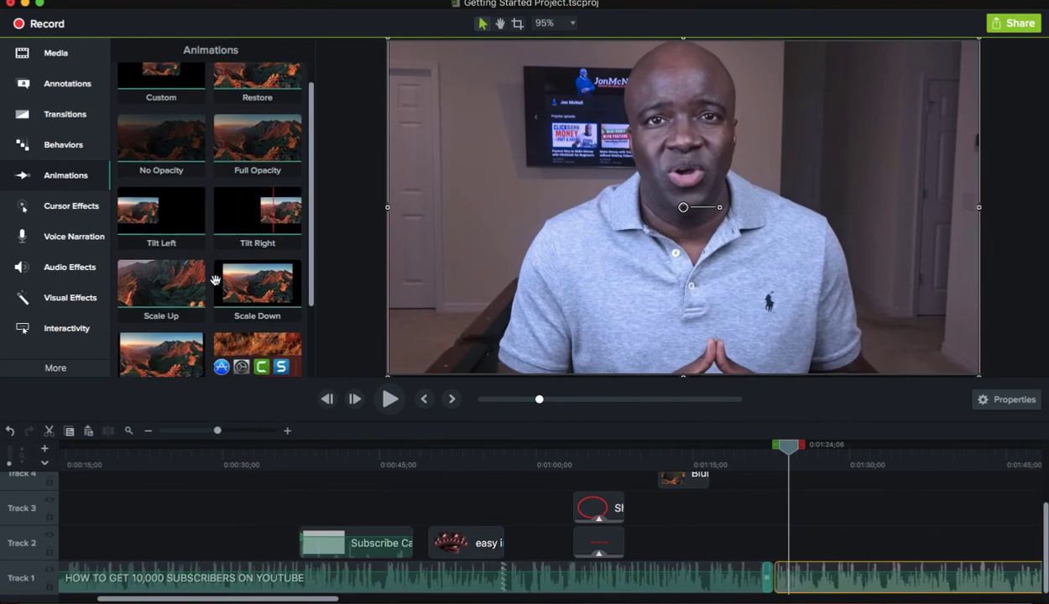
drag(790, 451, 823, 447)
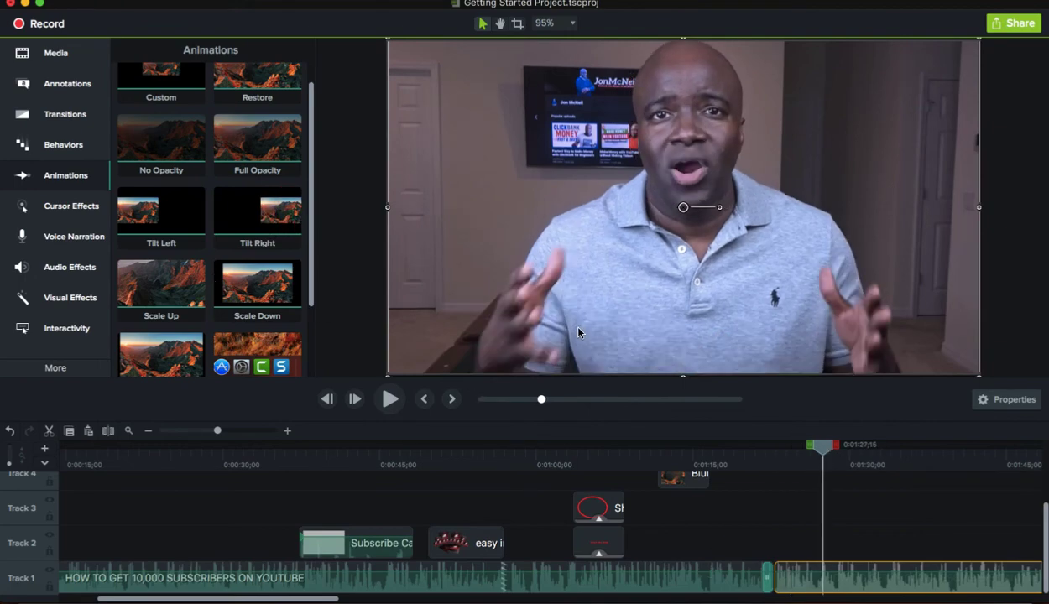
mouse_move(167, 286)
mouse_down()
mouse_move(352, 349)
mouse_move(766, 455)
mouse_move(826, 575)
mouse_up()
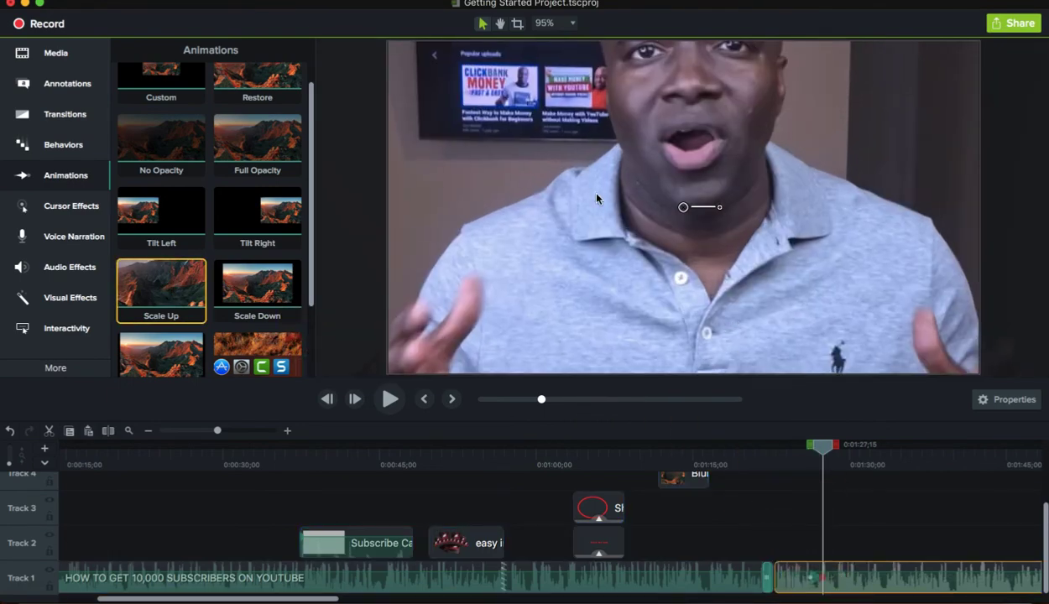
drag(162, 284, 821, 581)
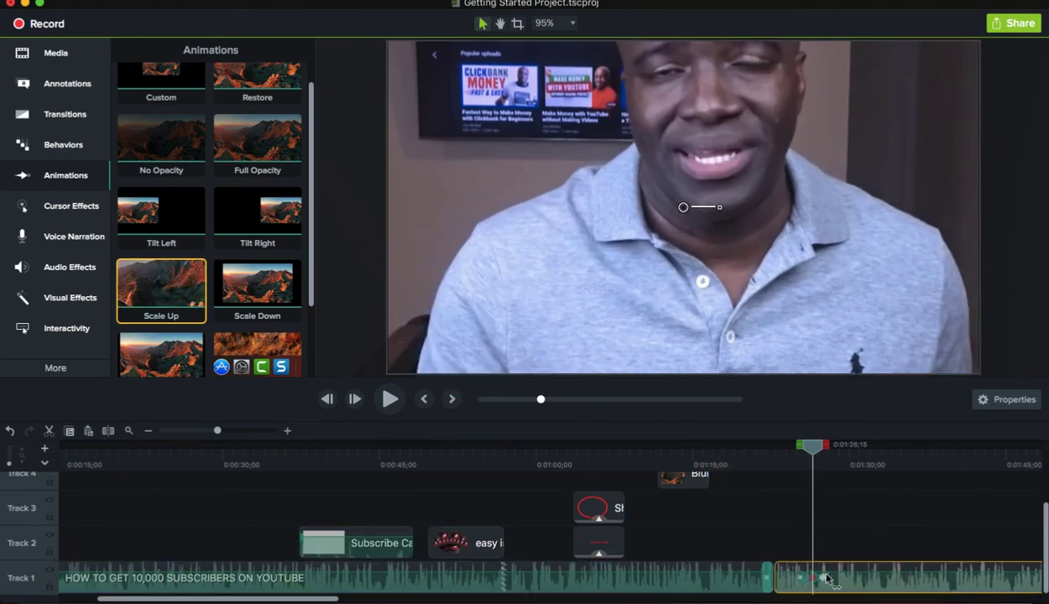
drag(818, 454, 822, 453)
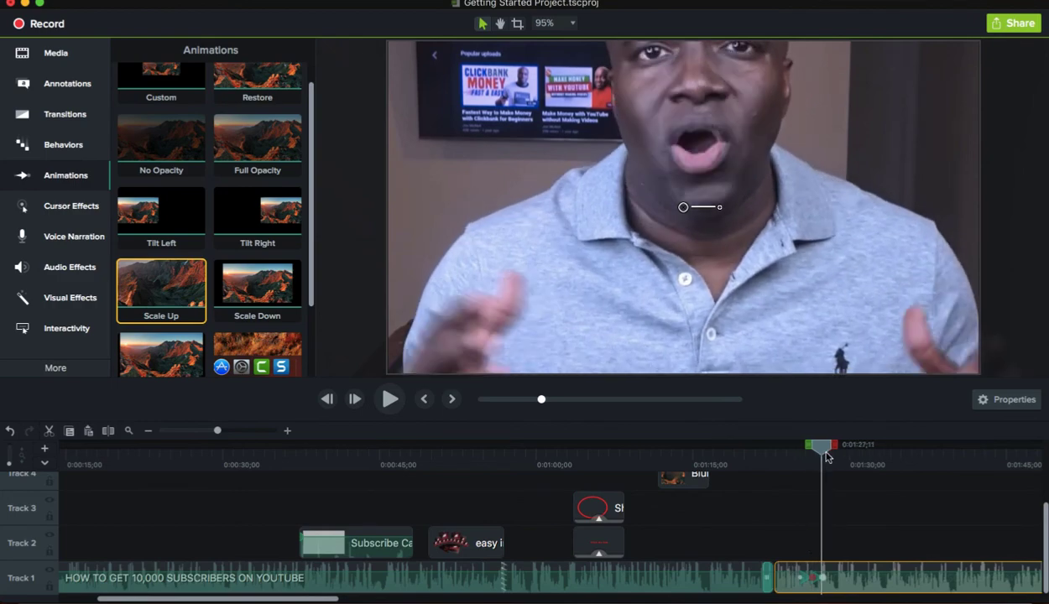
Step: Add a Scale Down animation to the second Track 1 clip near 0:01:33;00 and widen the video to both canvas edges
drag(257, 283, 883, 578)
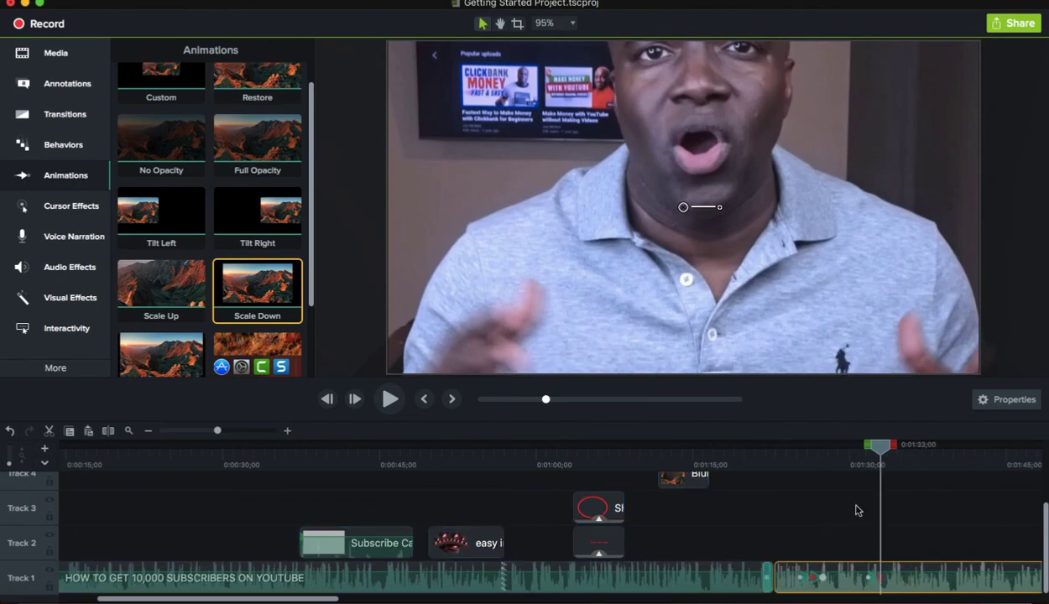
scroll(654, 303, up, 1)
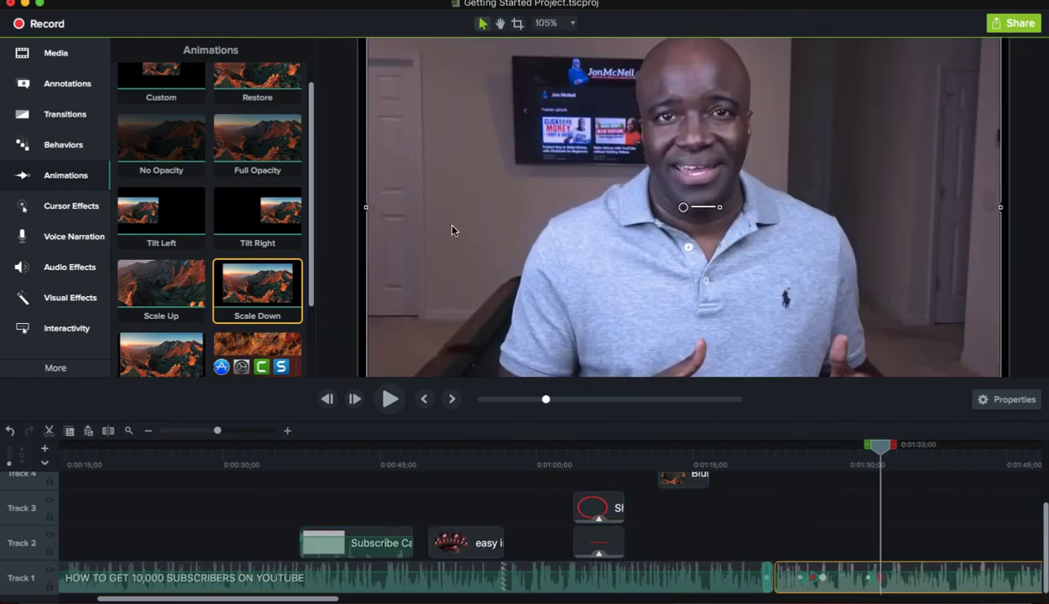
drag(367, 210, 359, 212)
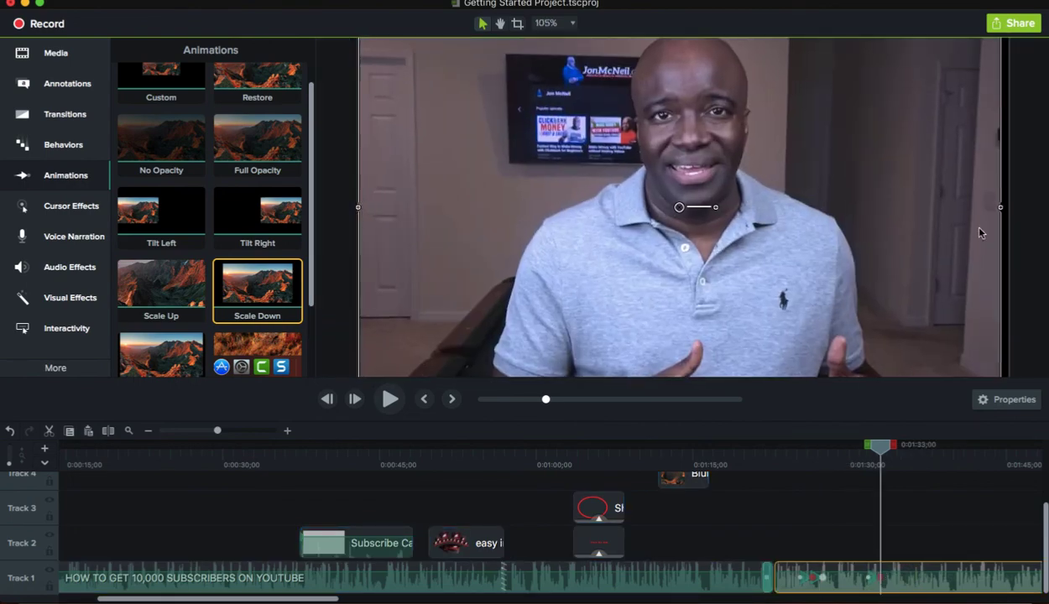
drag(1001, 209, 1009, 212)
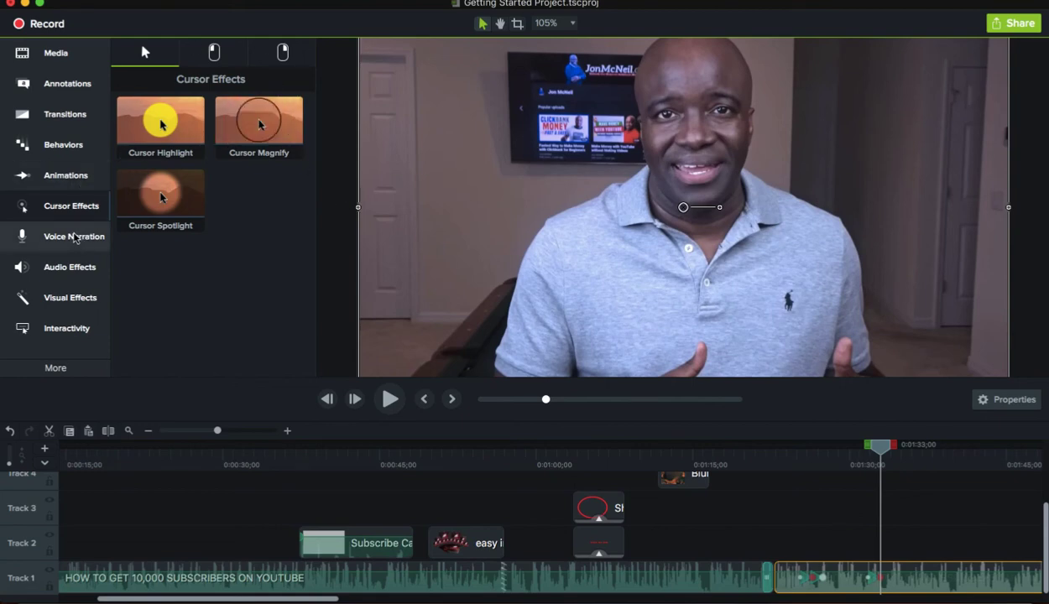
click(71, 267)
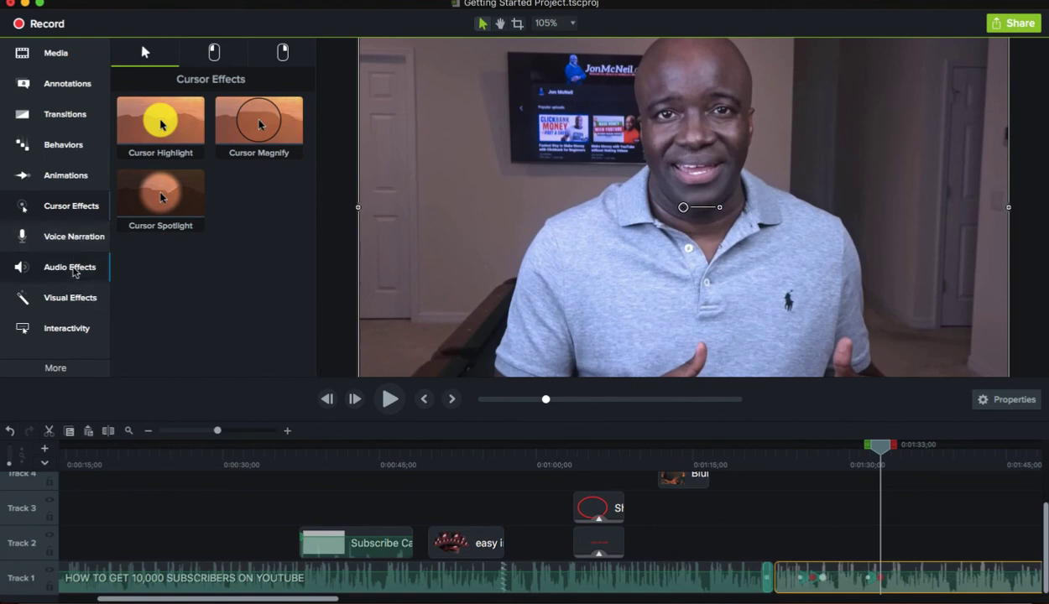
click(64, 297)
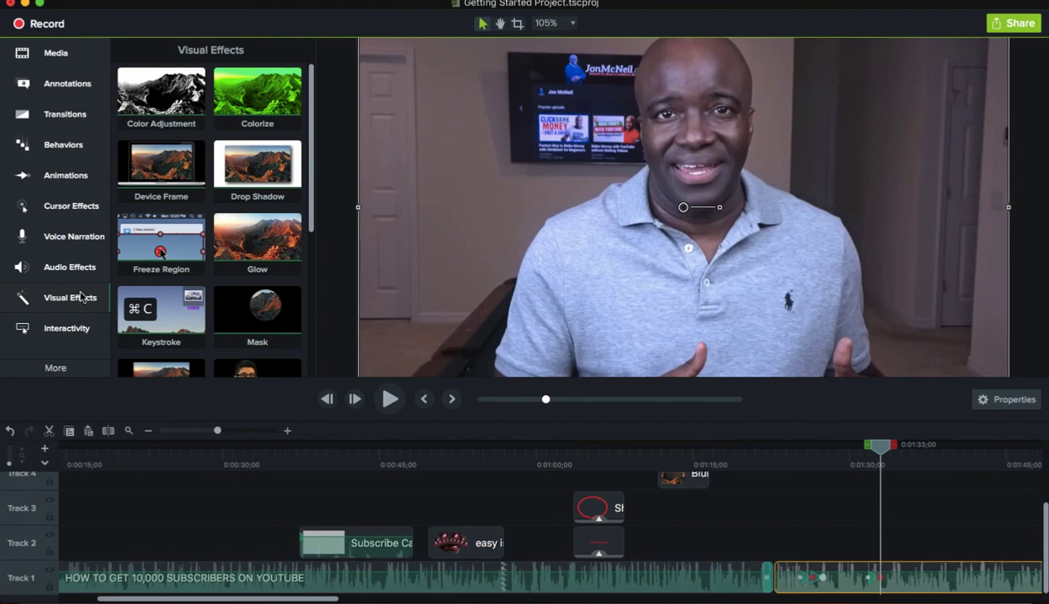
click(81, 297)
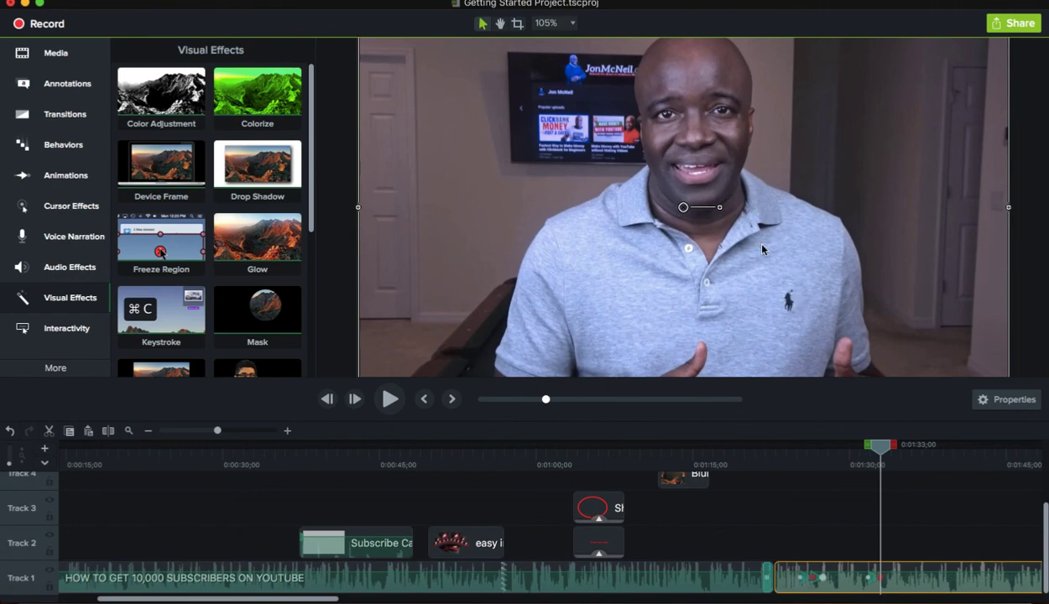
Step: Review the local file export settings for the MP4 and leave them without exporting
click(990, 25)
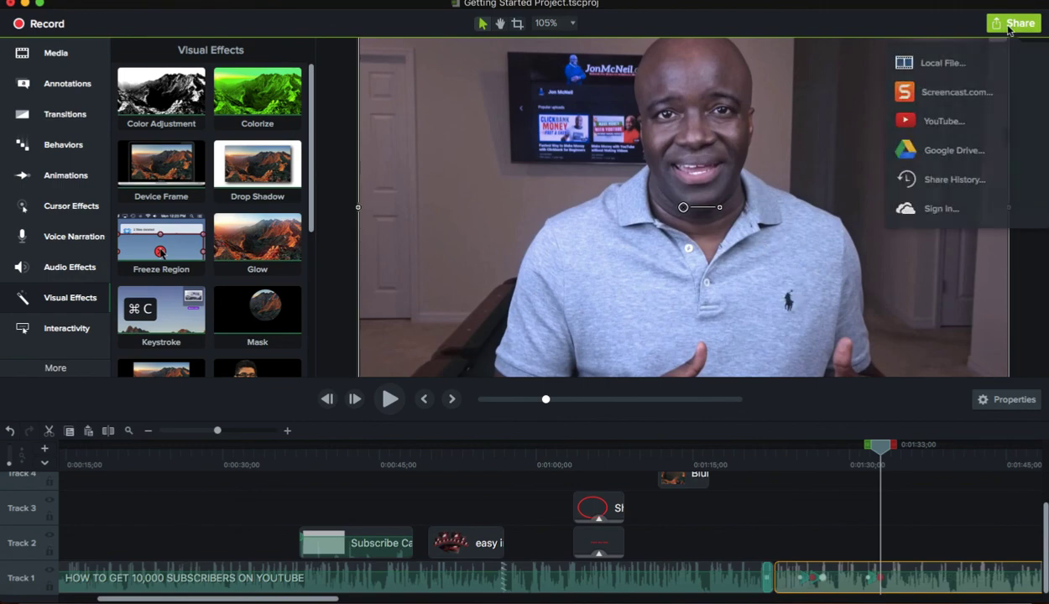
click(957, 64)
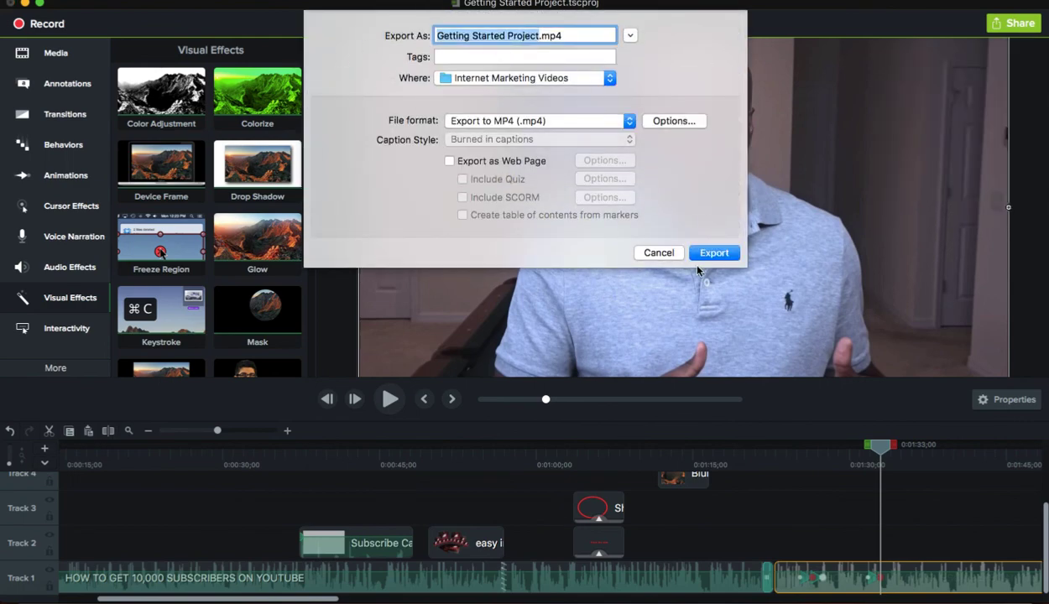
click(653, 253)
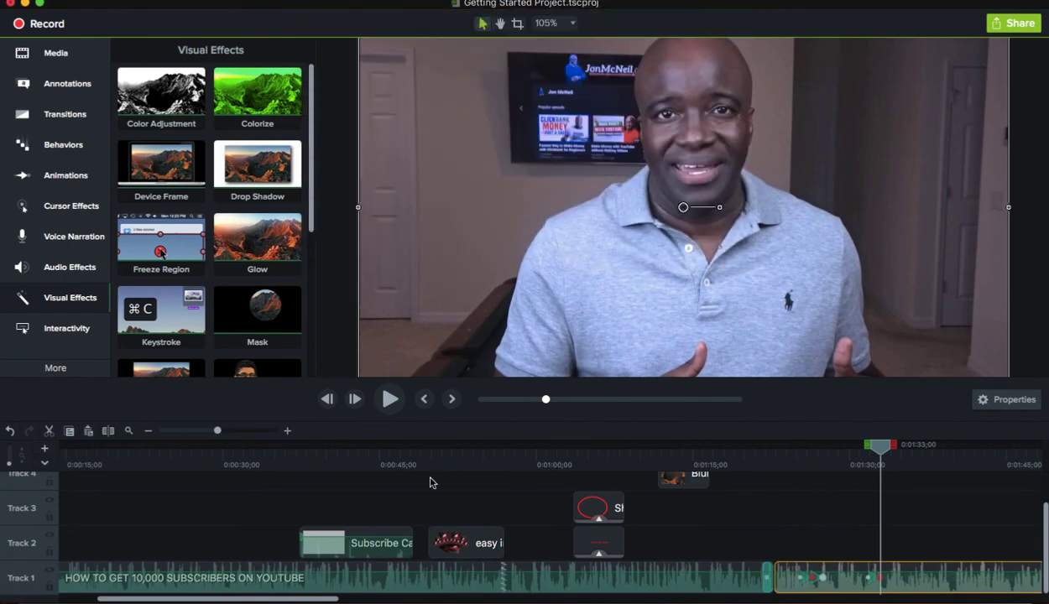